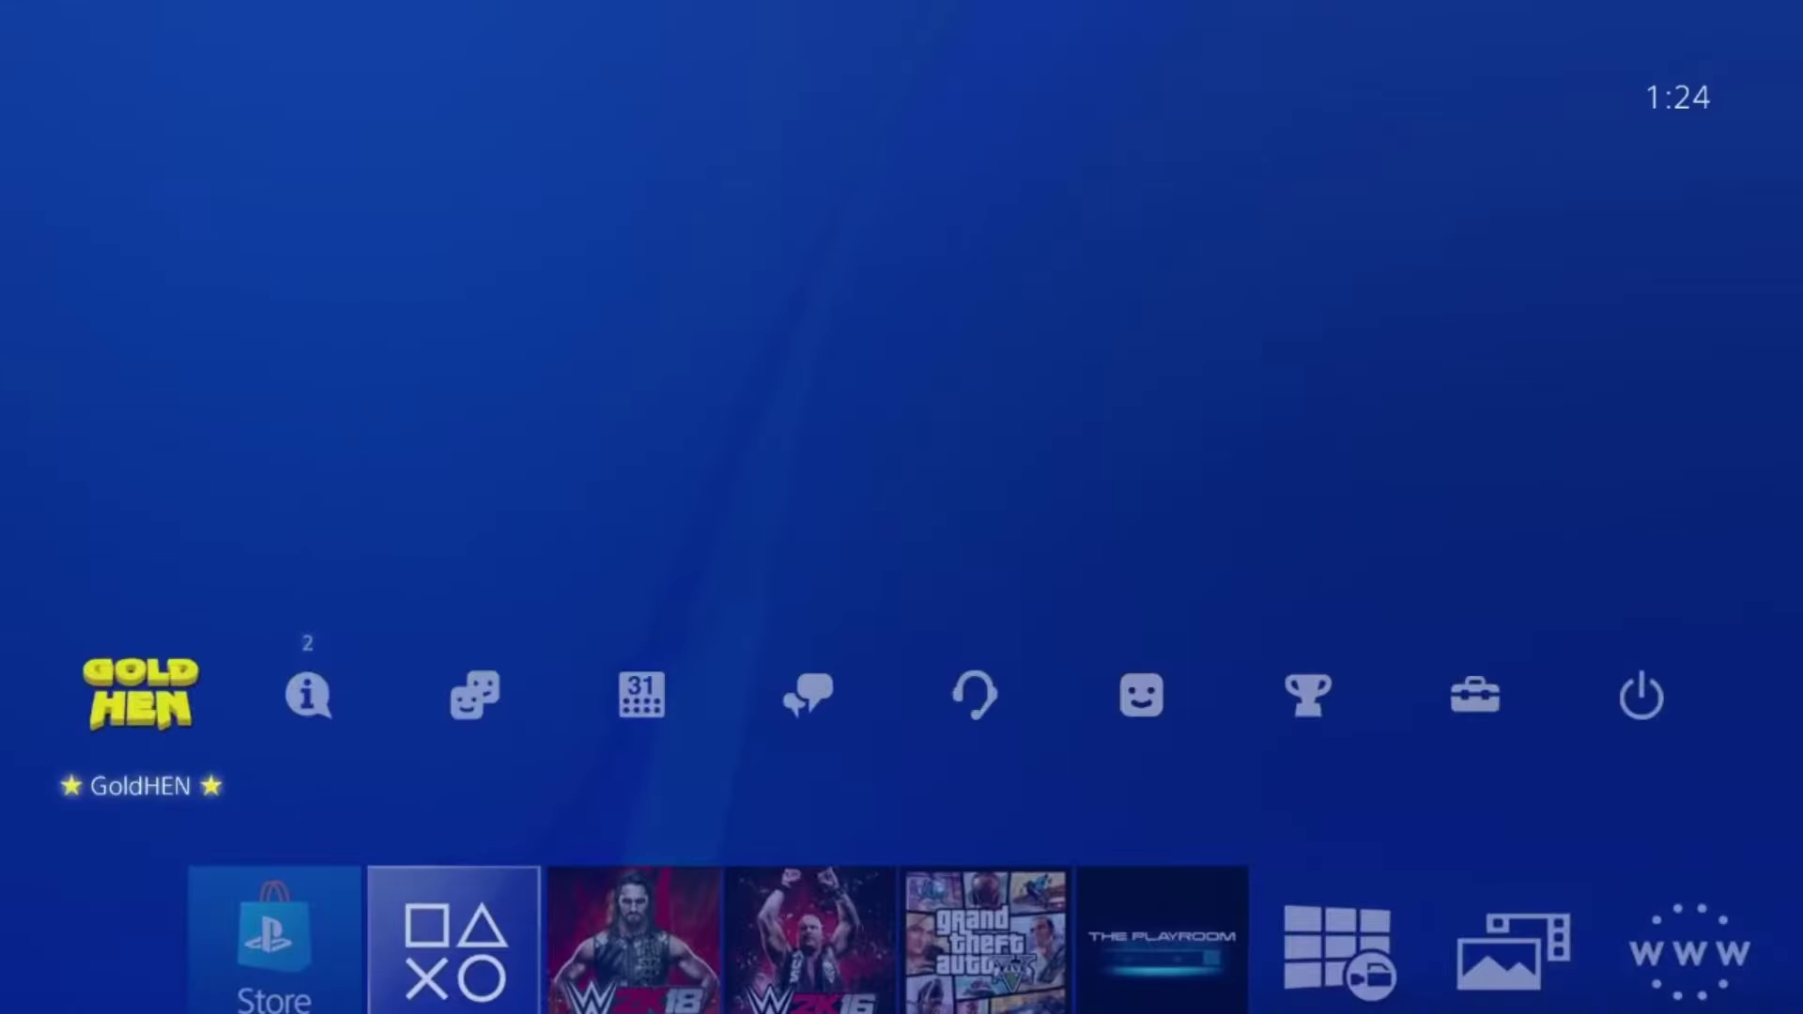
# Open the GoldHEN menu and look through its list of settings categories.
pyautogui.press('Return')
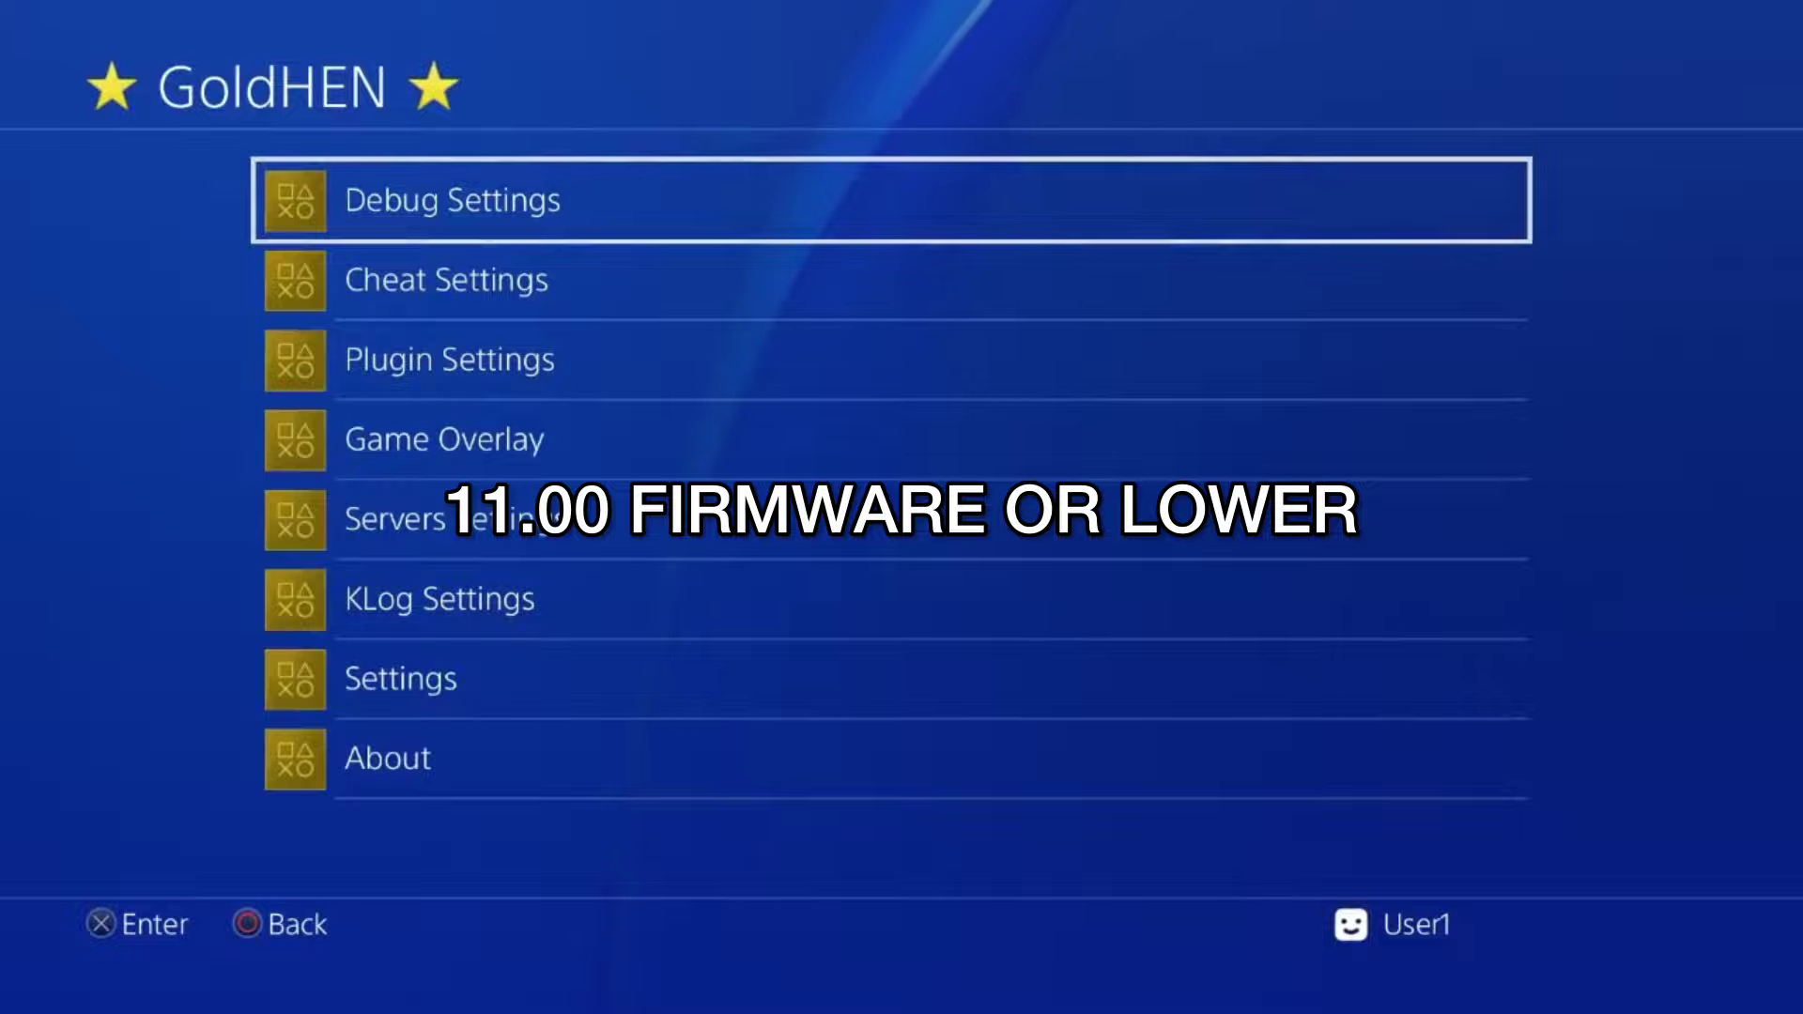
pyautogui.press('Down')
pyautogui.press('Down')
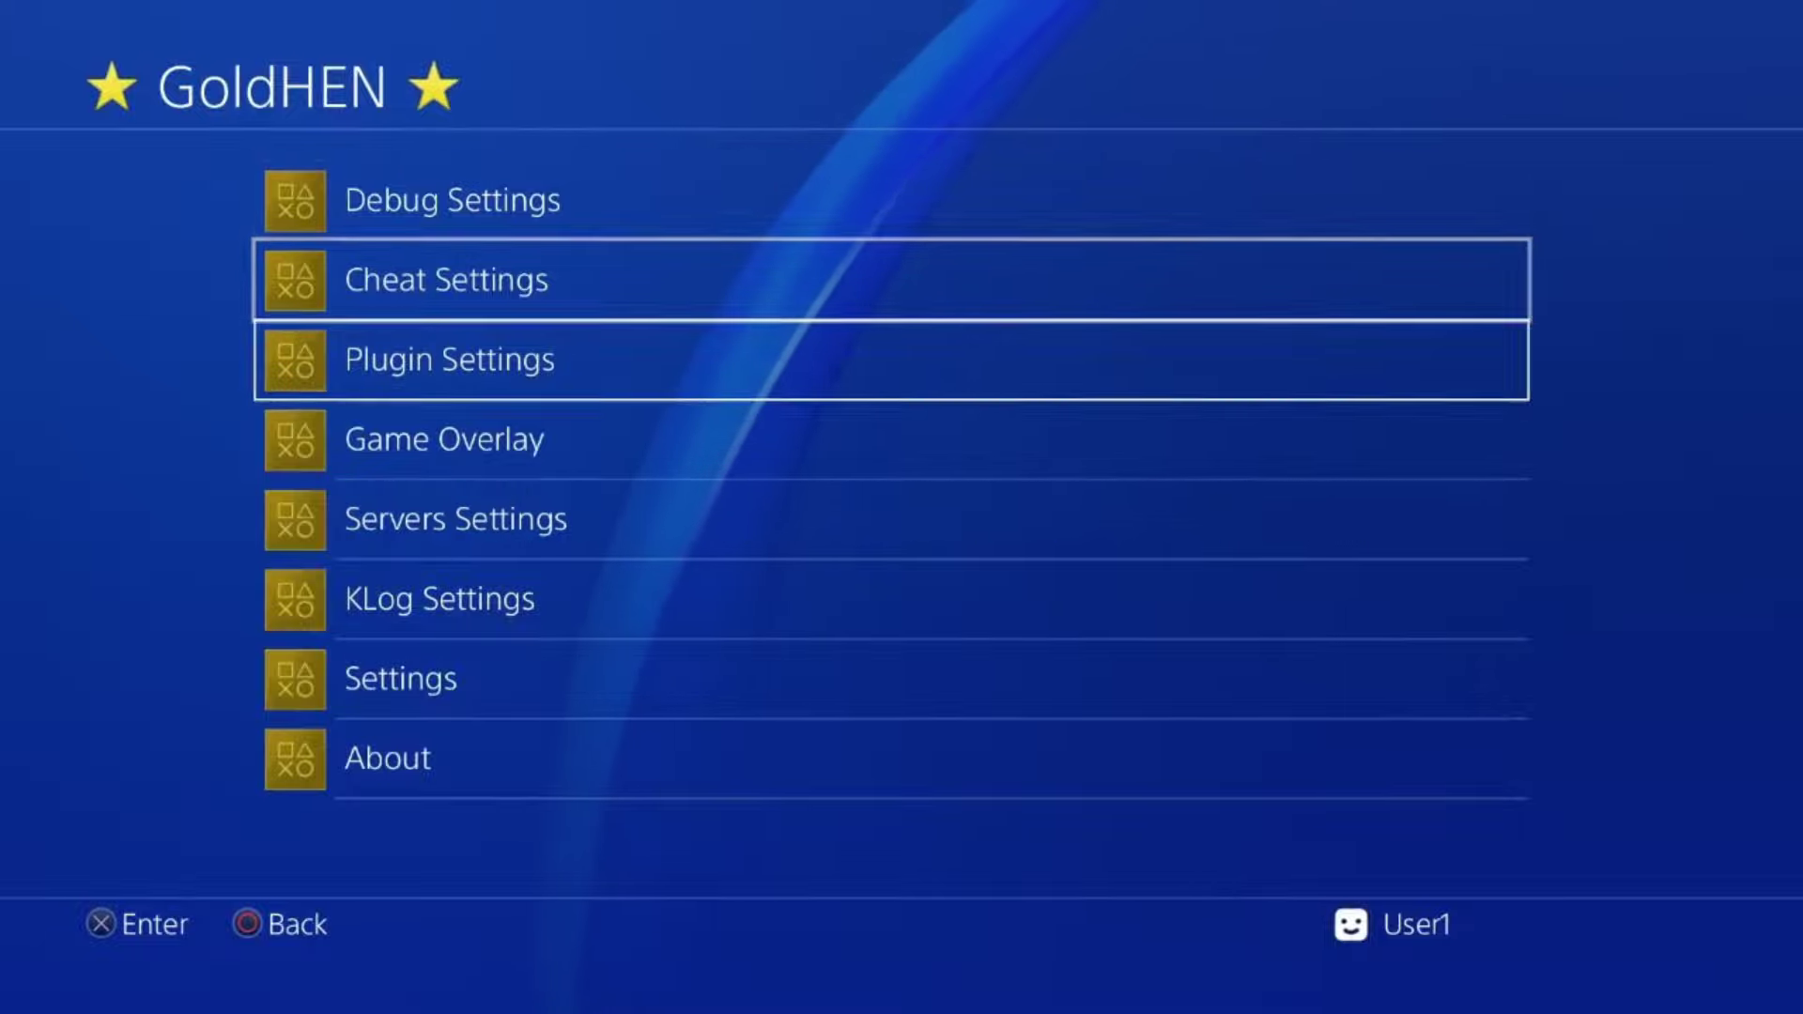
pyautogui.press('Down')
pyautogui.press('Down')
pyautogui.press('Down')
pyautogui.press('Down')
pyautogui.press('Up')
pyautogui.press('Up')
pyautogui.press('Up')
pyautogui.press('Up')
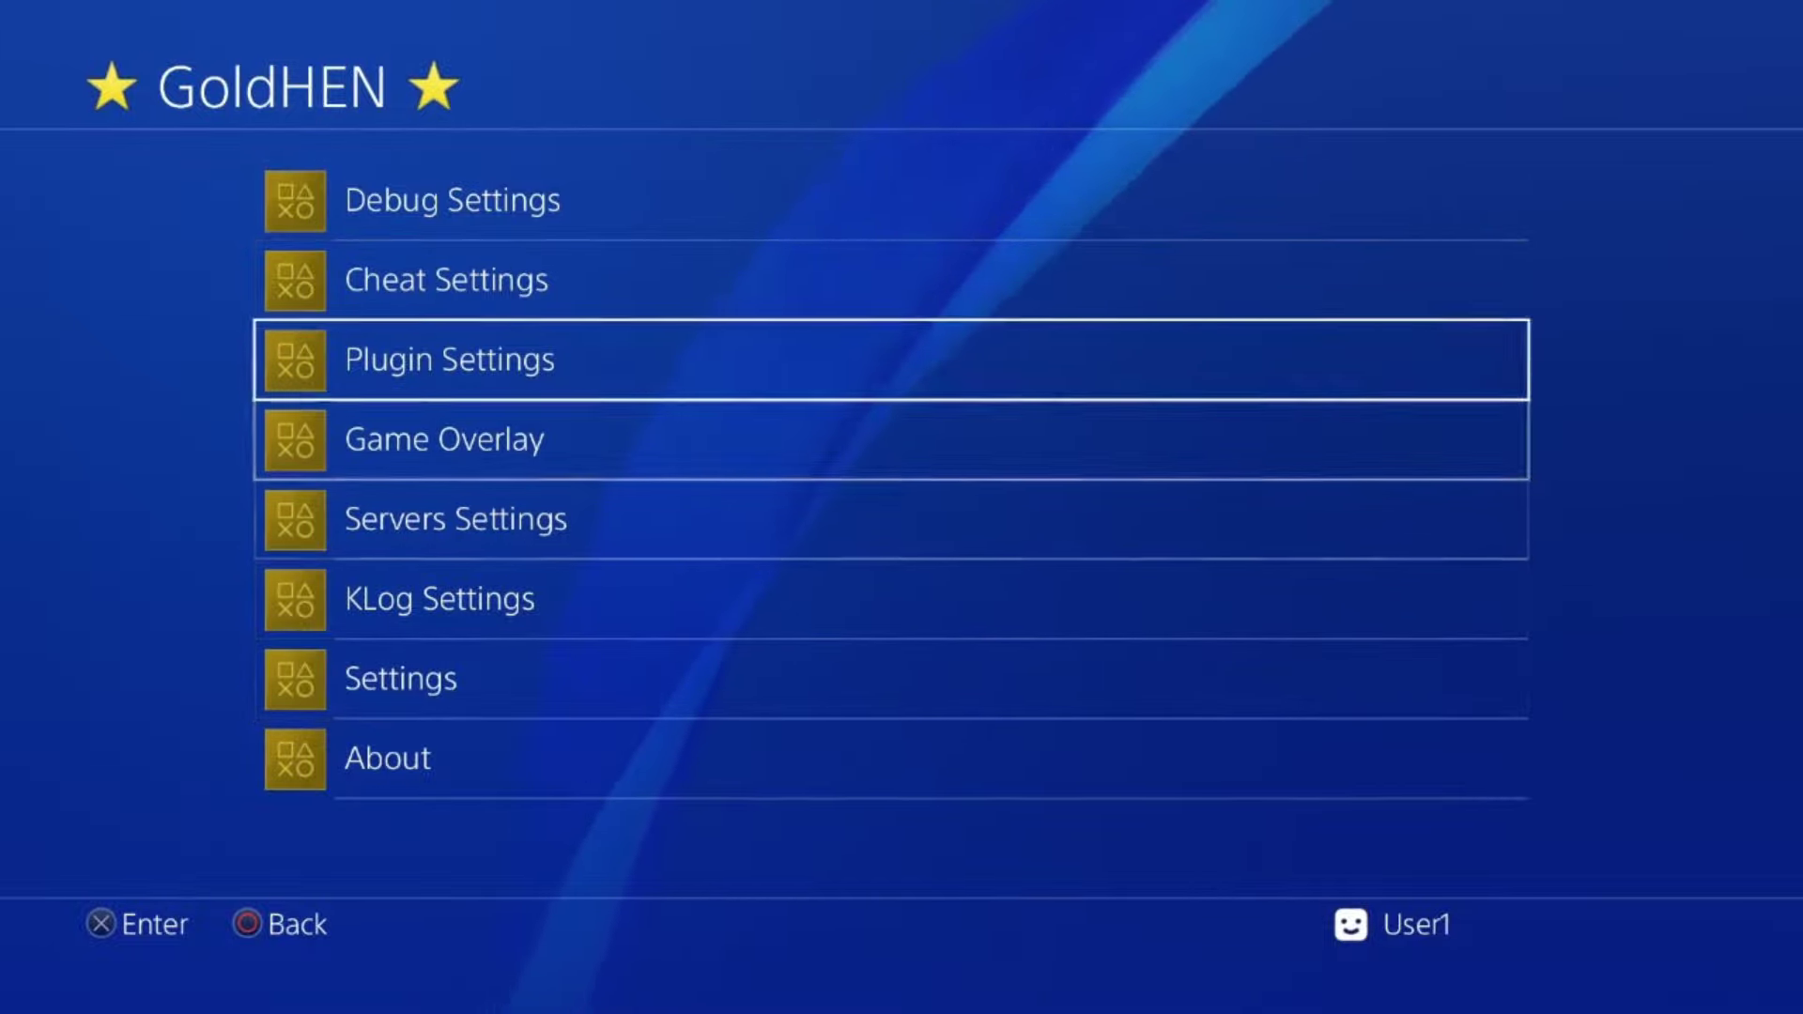
# Examine the cheat menu and TitleID options in Cheat Settings, and return to the GoldHEN menu.
pyautogui.press('Up')
pyautogui.press('Up')
pyautogui.press('Return')
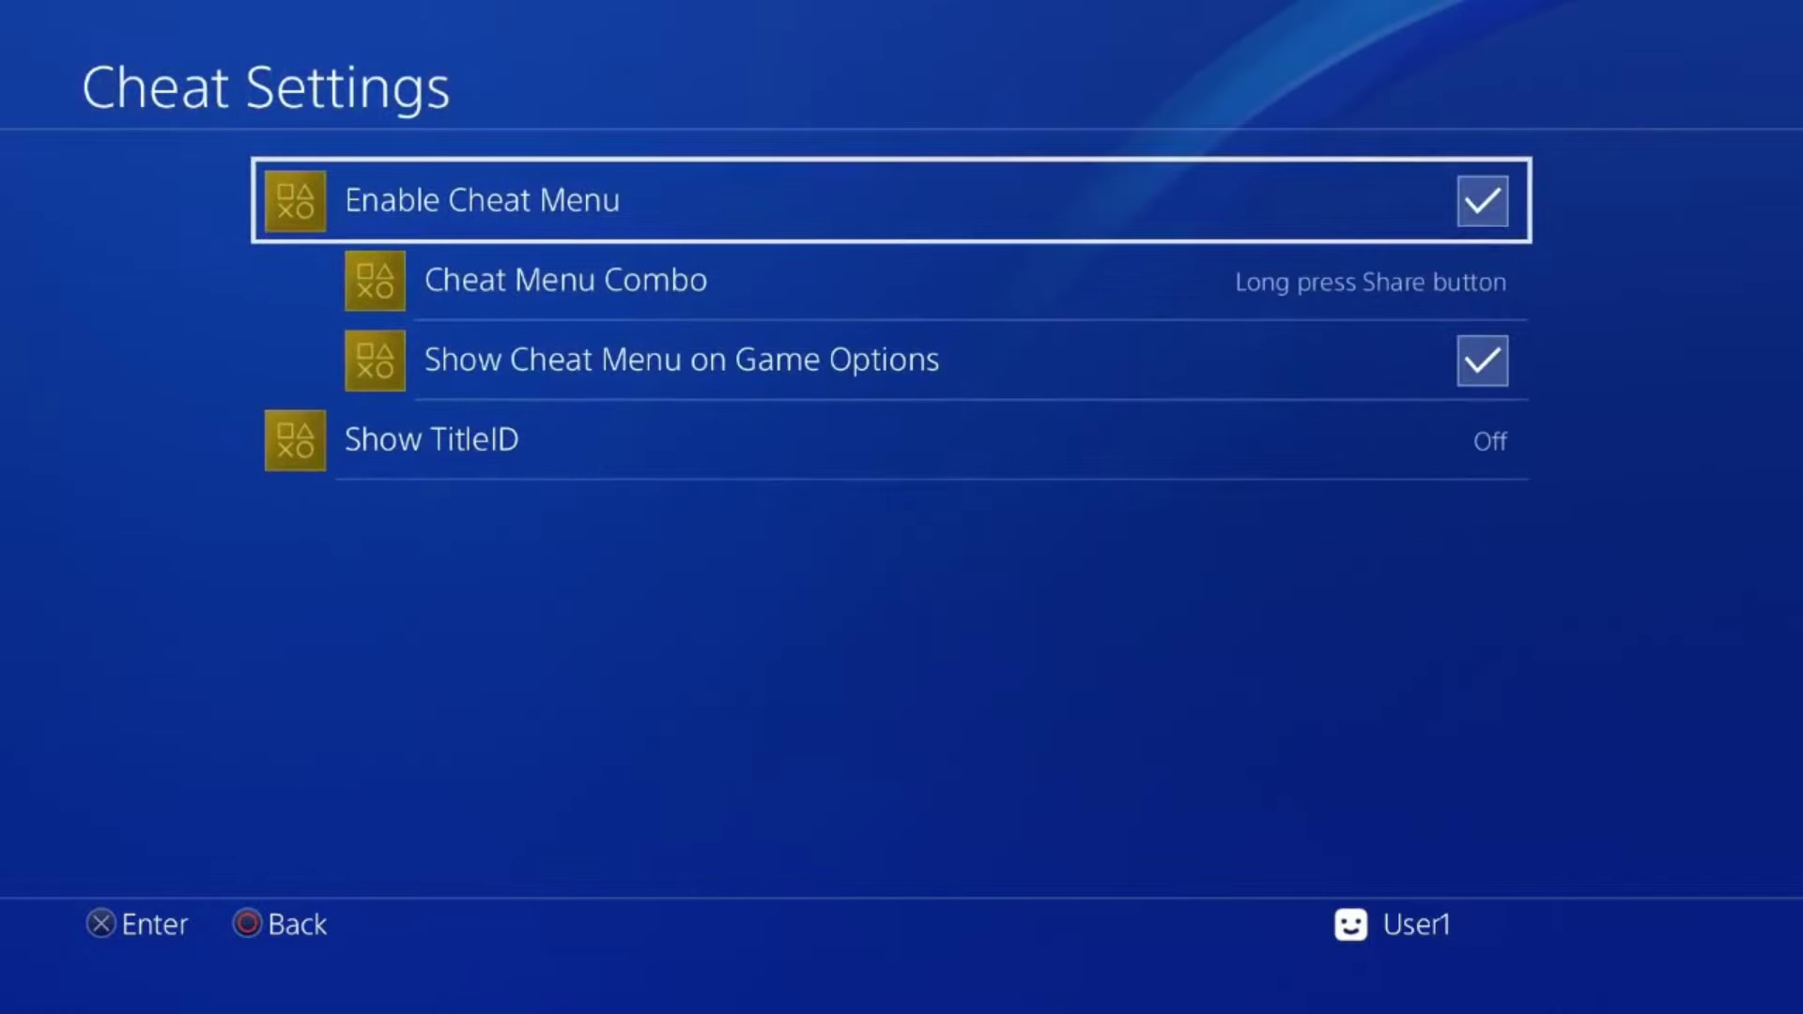
pyautogui.press('Down')
pyautogui.press('Down')
pyautogui.press('Down')
pyautogui.press('Escape')
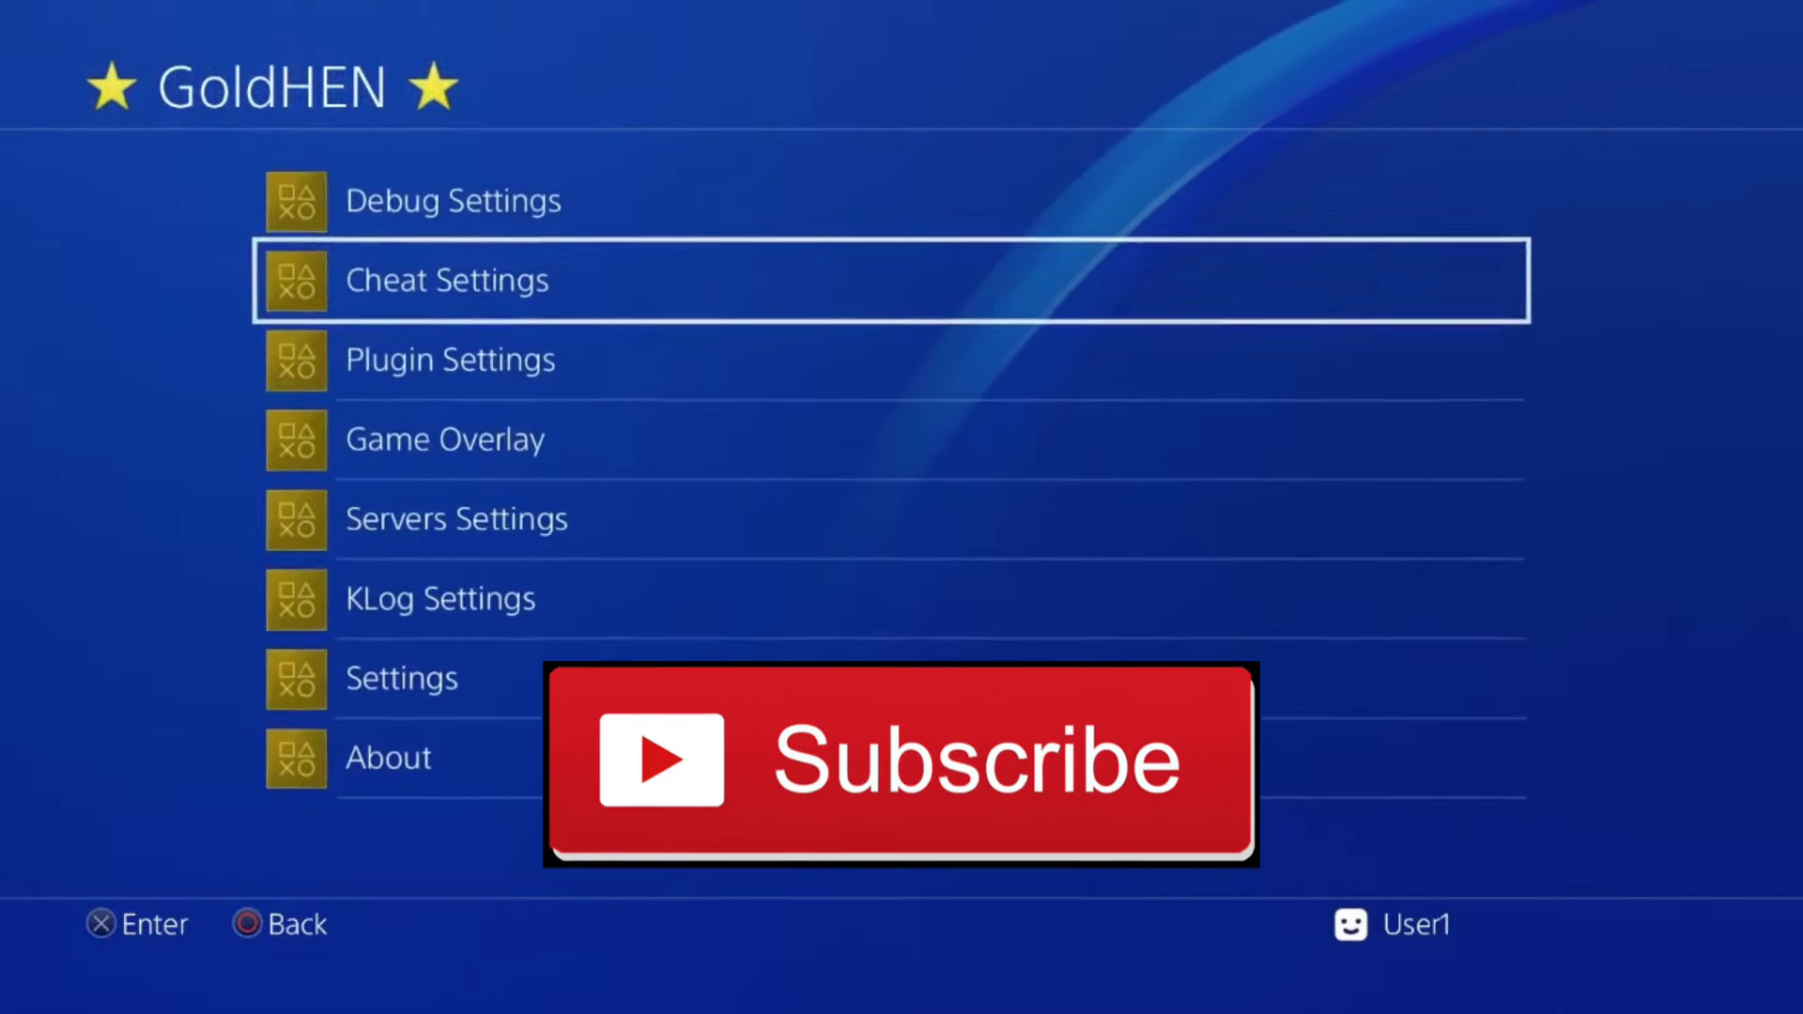
# Open the general Settings page of GoldHEN.
pyautogui.press('Down')
pyautogui.press('Down')
pyautogui.press('Down')
pyautogui.press('Down')
pyautogui.press('Down')
pyautogui.press('Return')
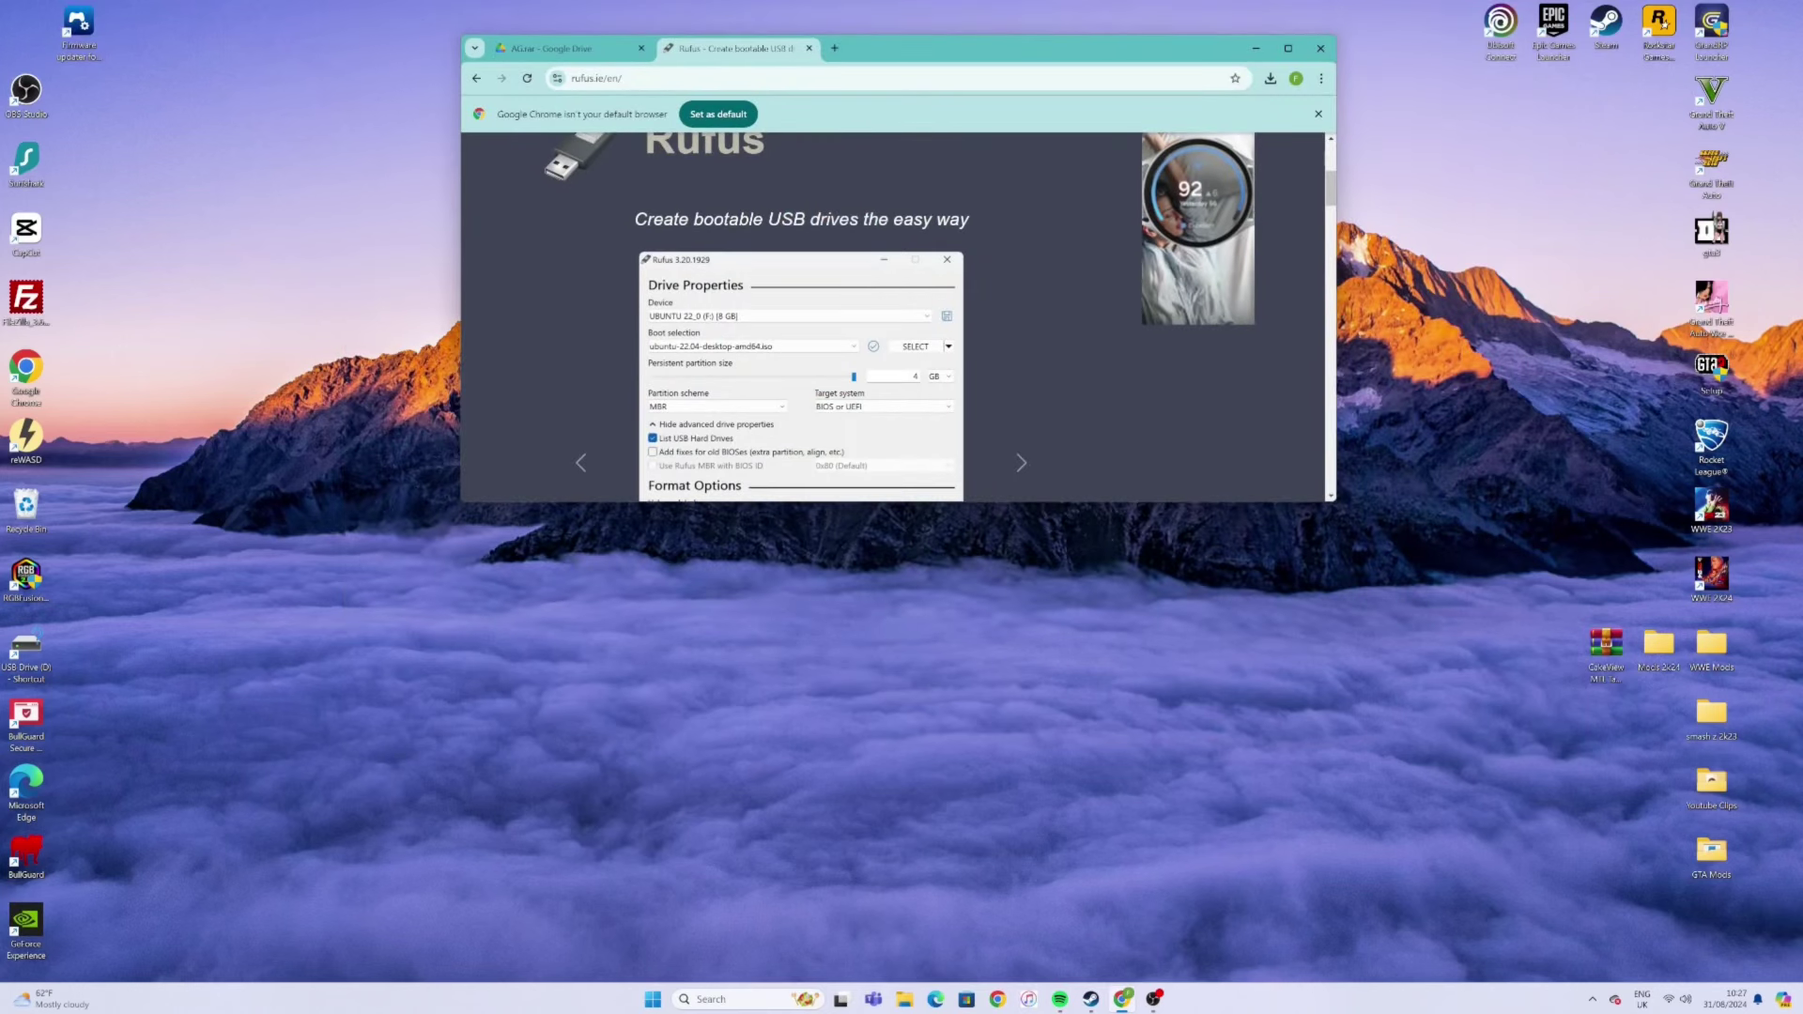
# Open the downloaded AG.rar archive in WinRAR, move its window aside and minimize the browser to expose the desktop.
pyautogui.click(1270, 78)
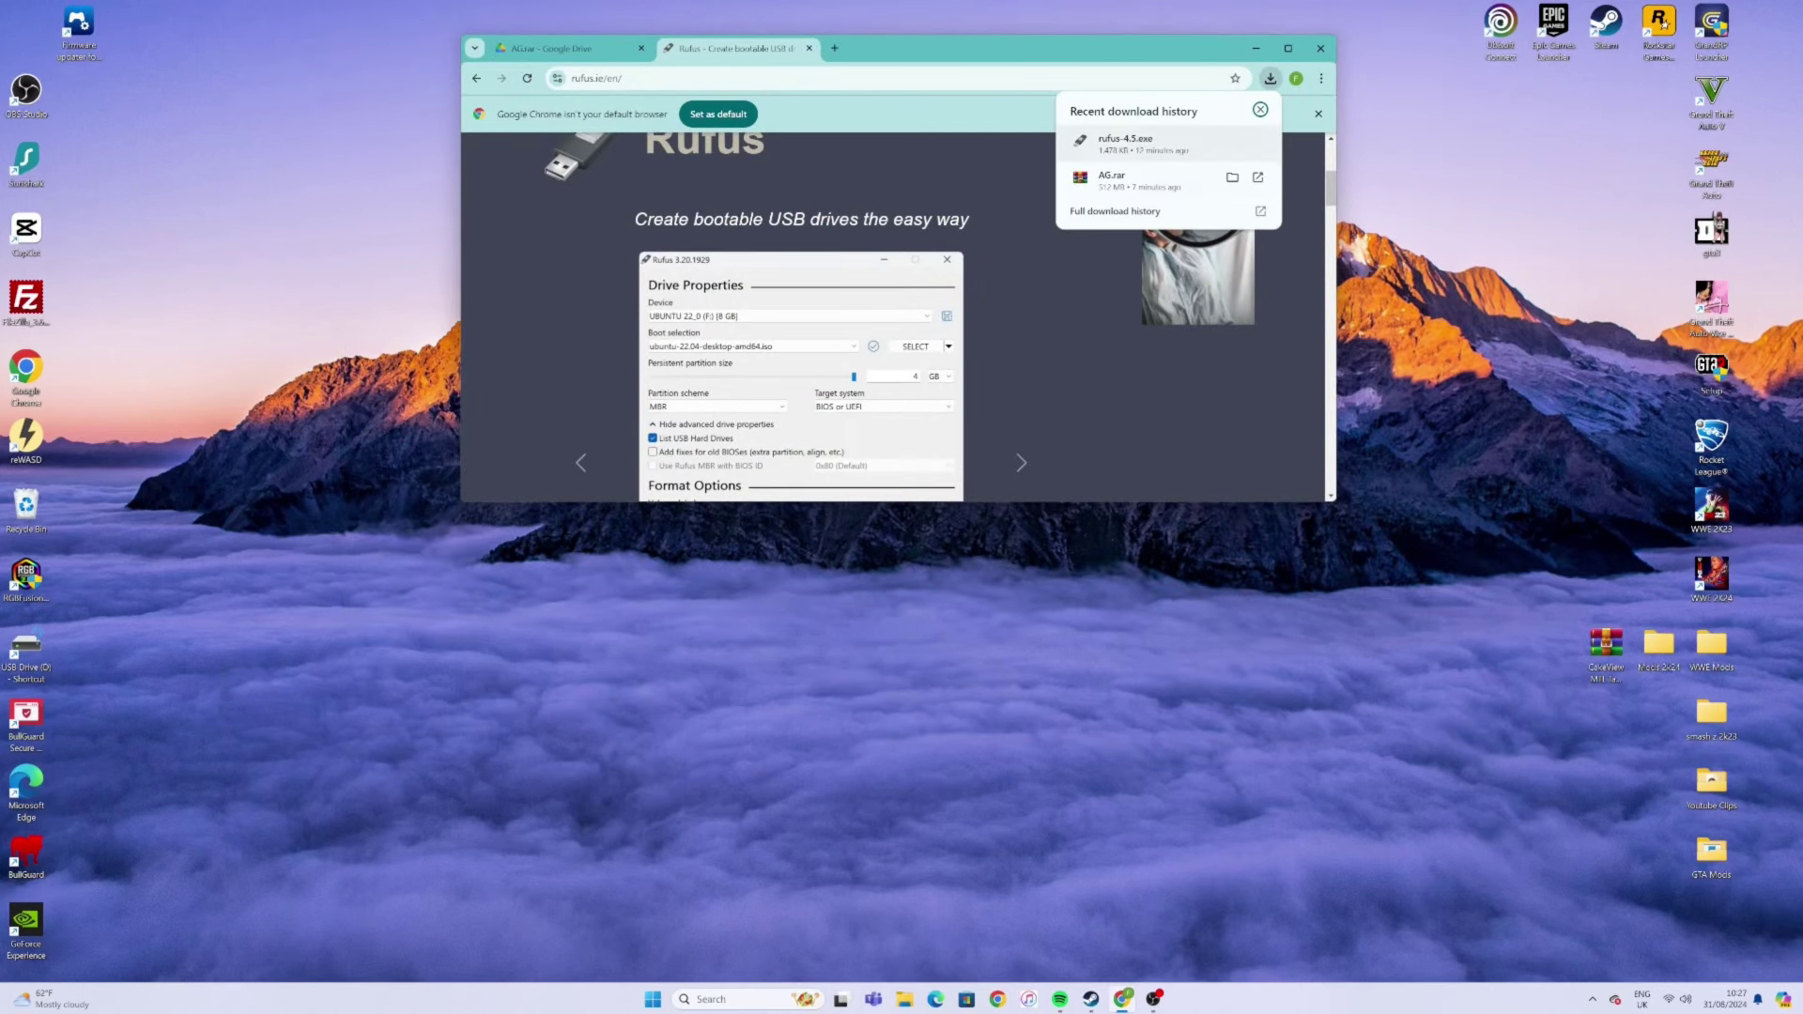
pyautogui.click(1155, 179)
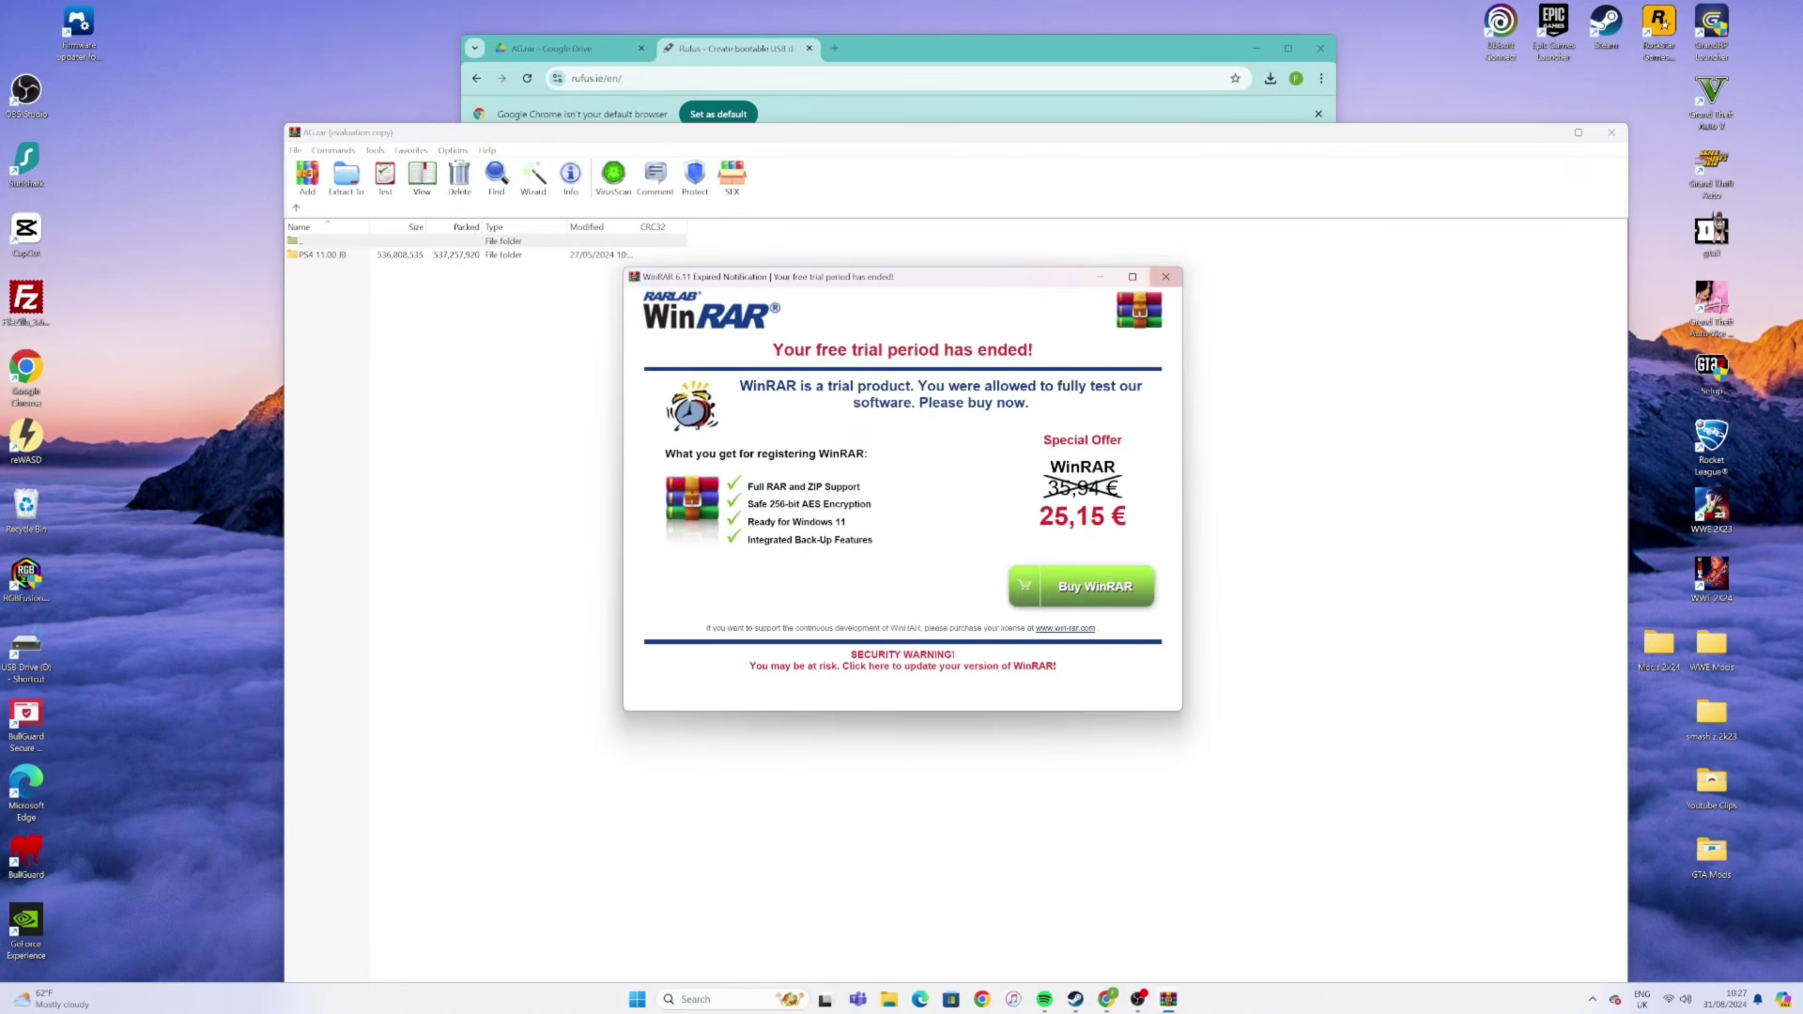
pyautogui.click(1164, 276)
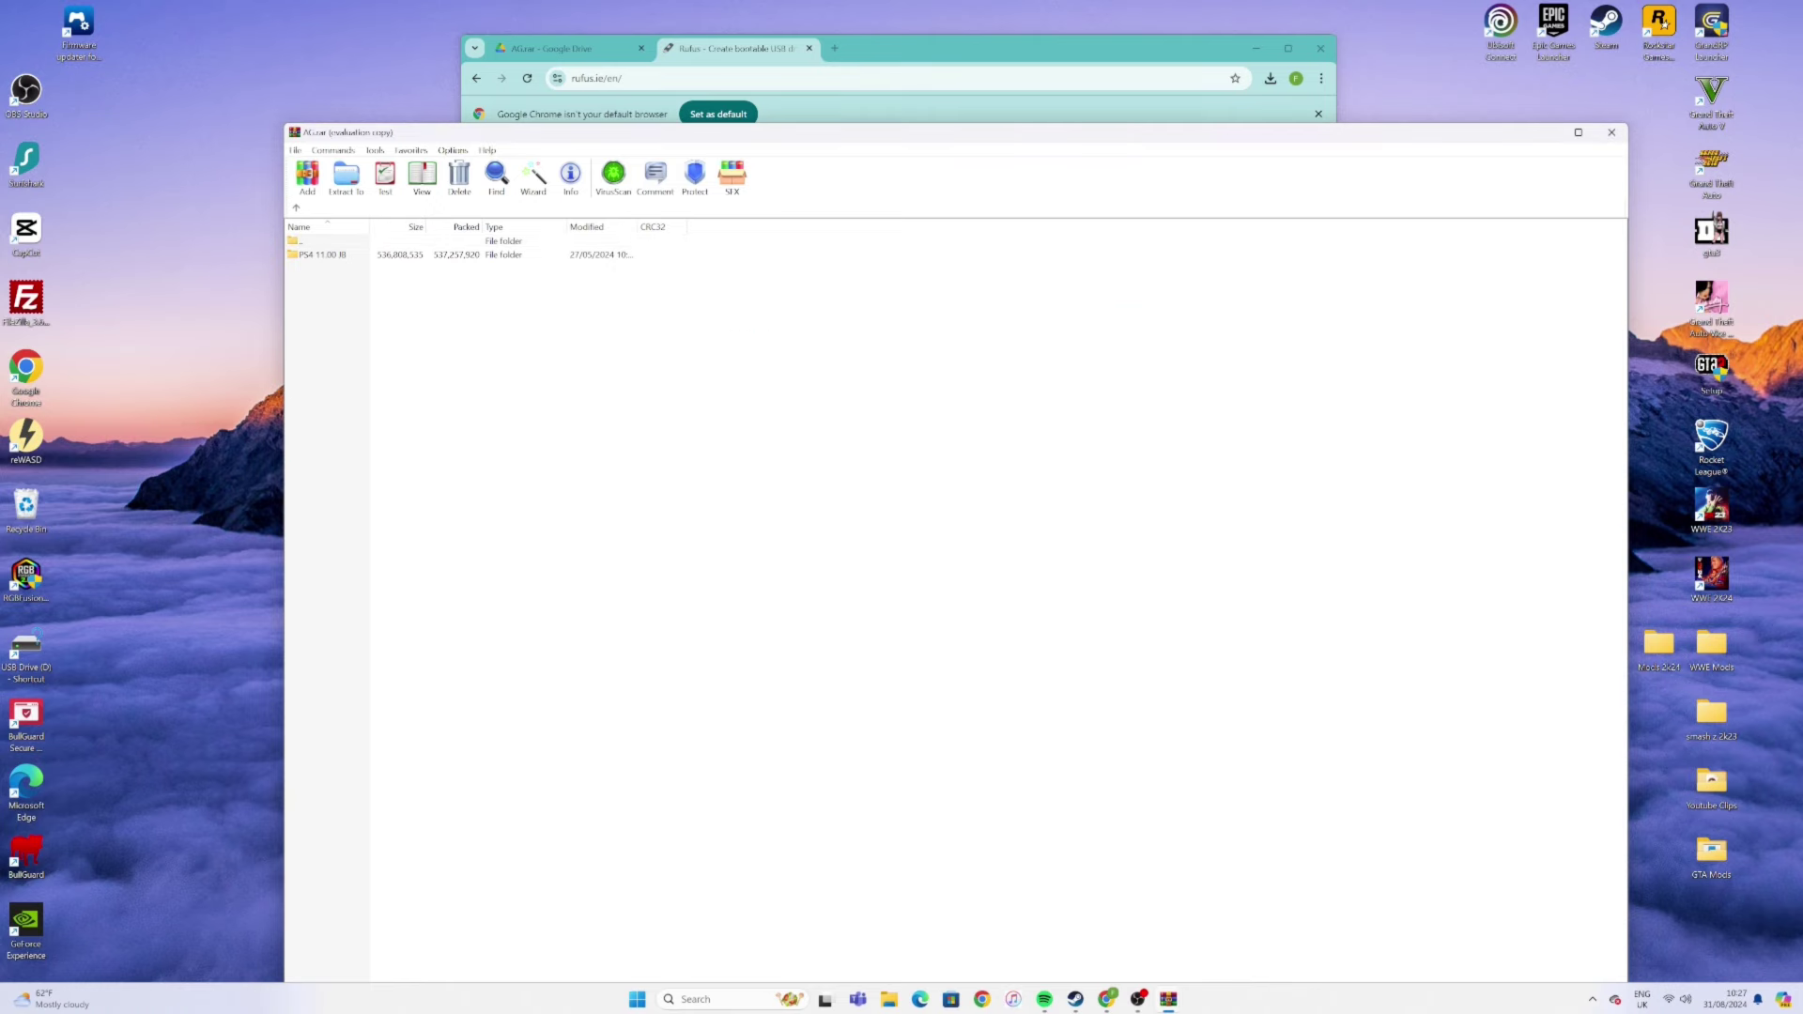
pyautogui.moveTo(1017, 134); pyautogui.dragTo(1439, 154)
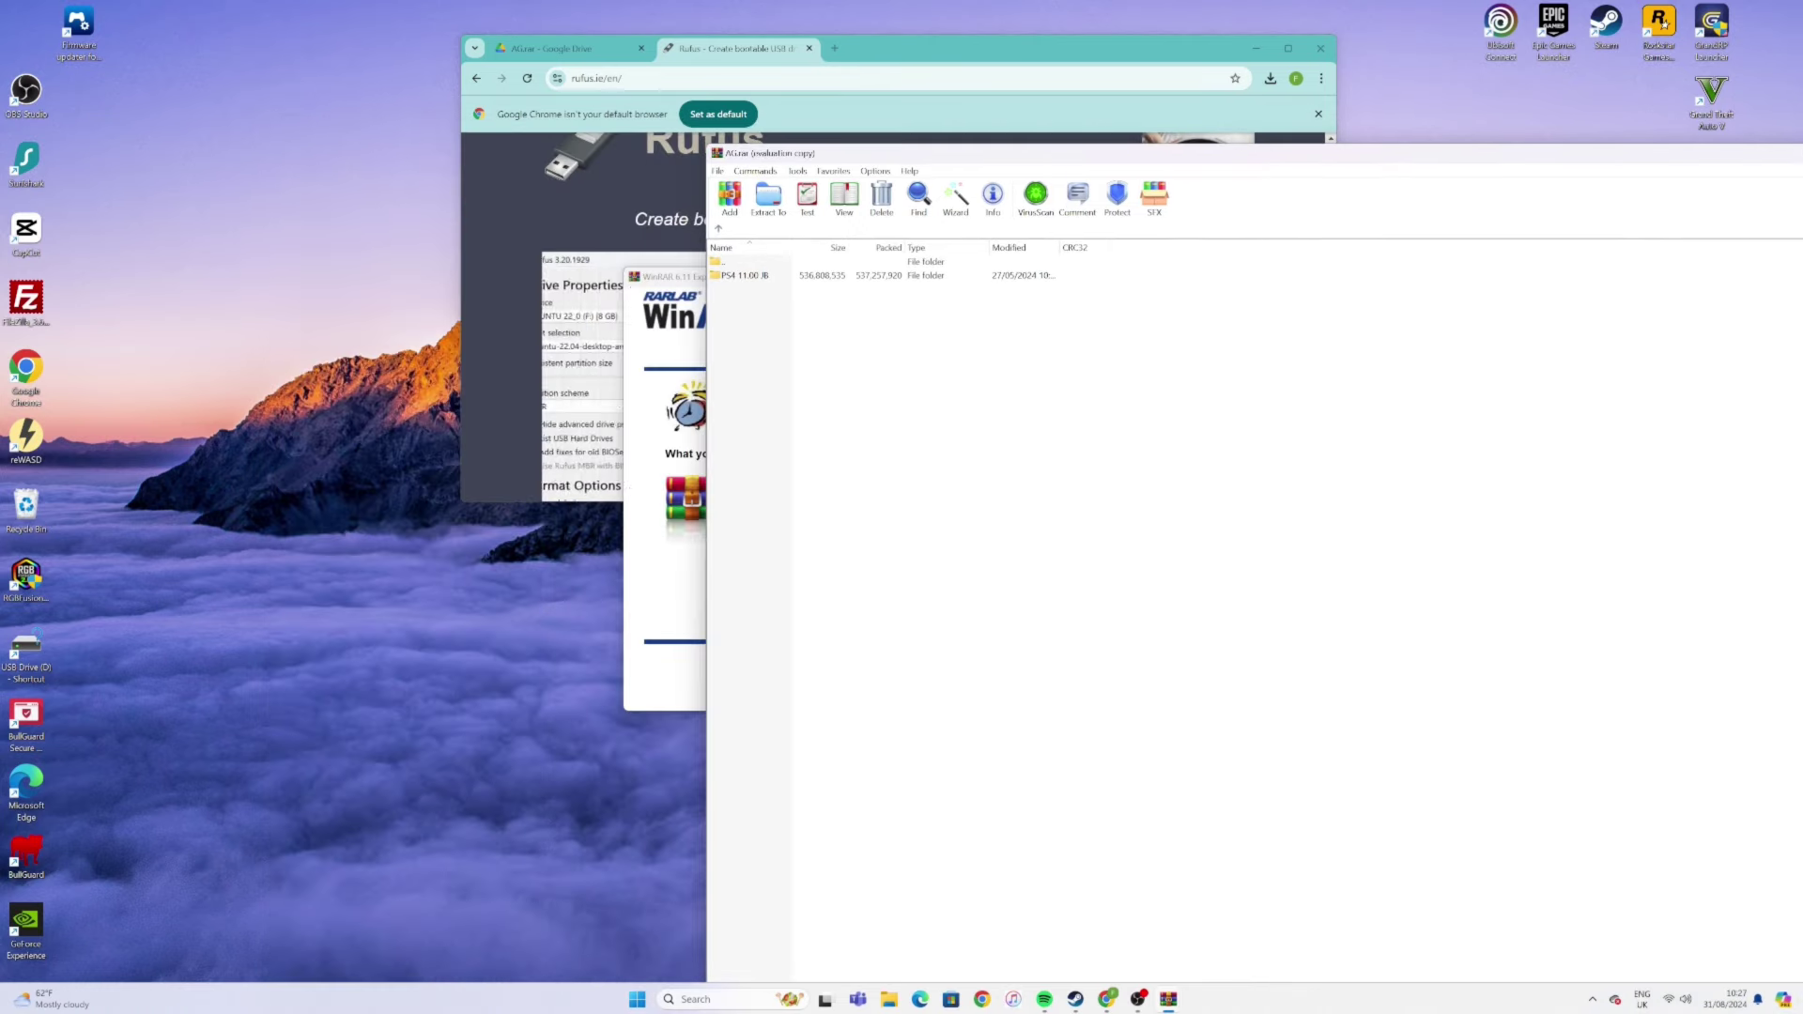
pyautogui.click(1255, 48)
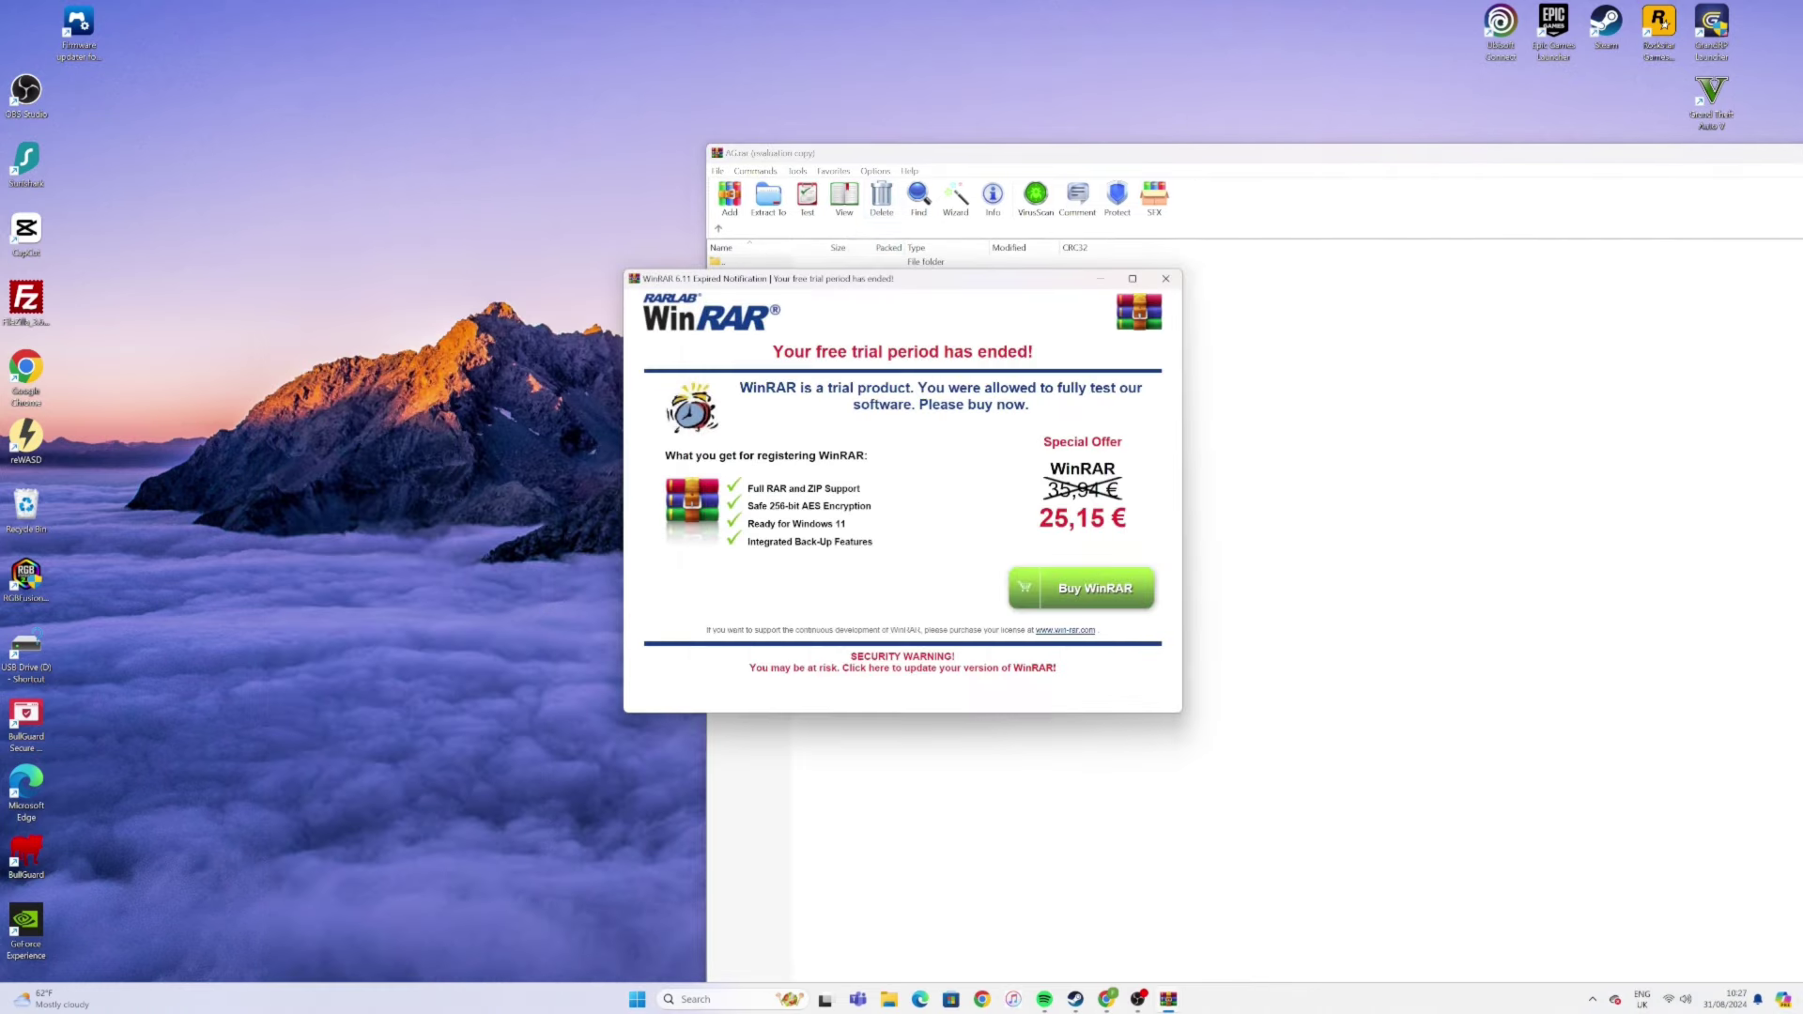
# Dismiss the WinRAR trial notice and extract the PS4 11.00 JB folder to the desktop, entering the archive password.
pyautogui.click(1168, 278)
pyautogui.click(751, 275)
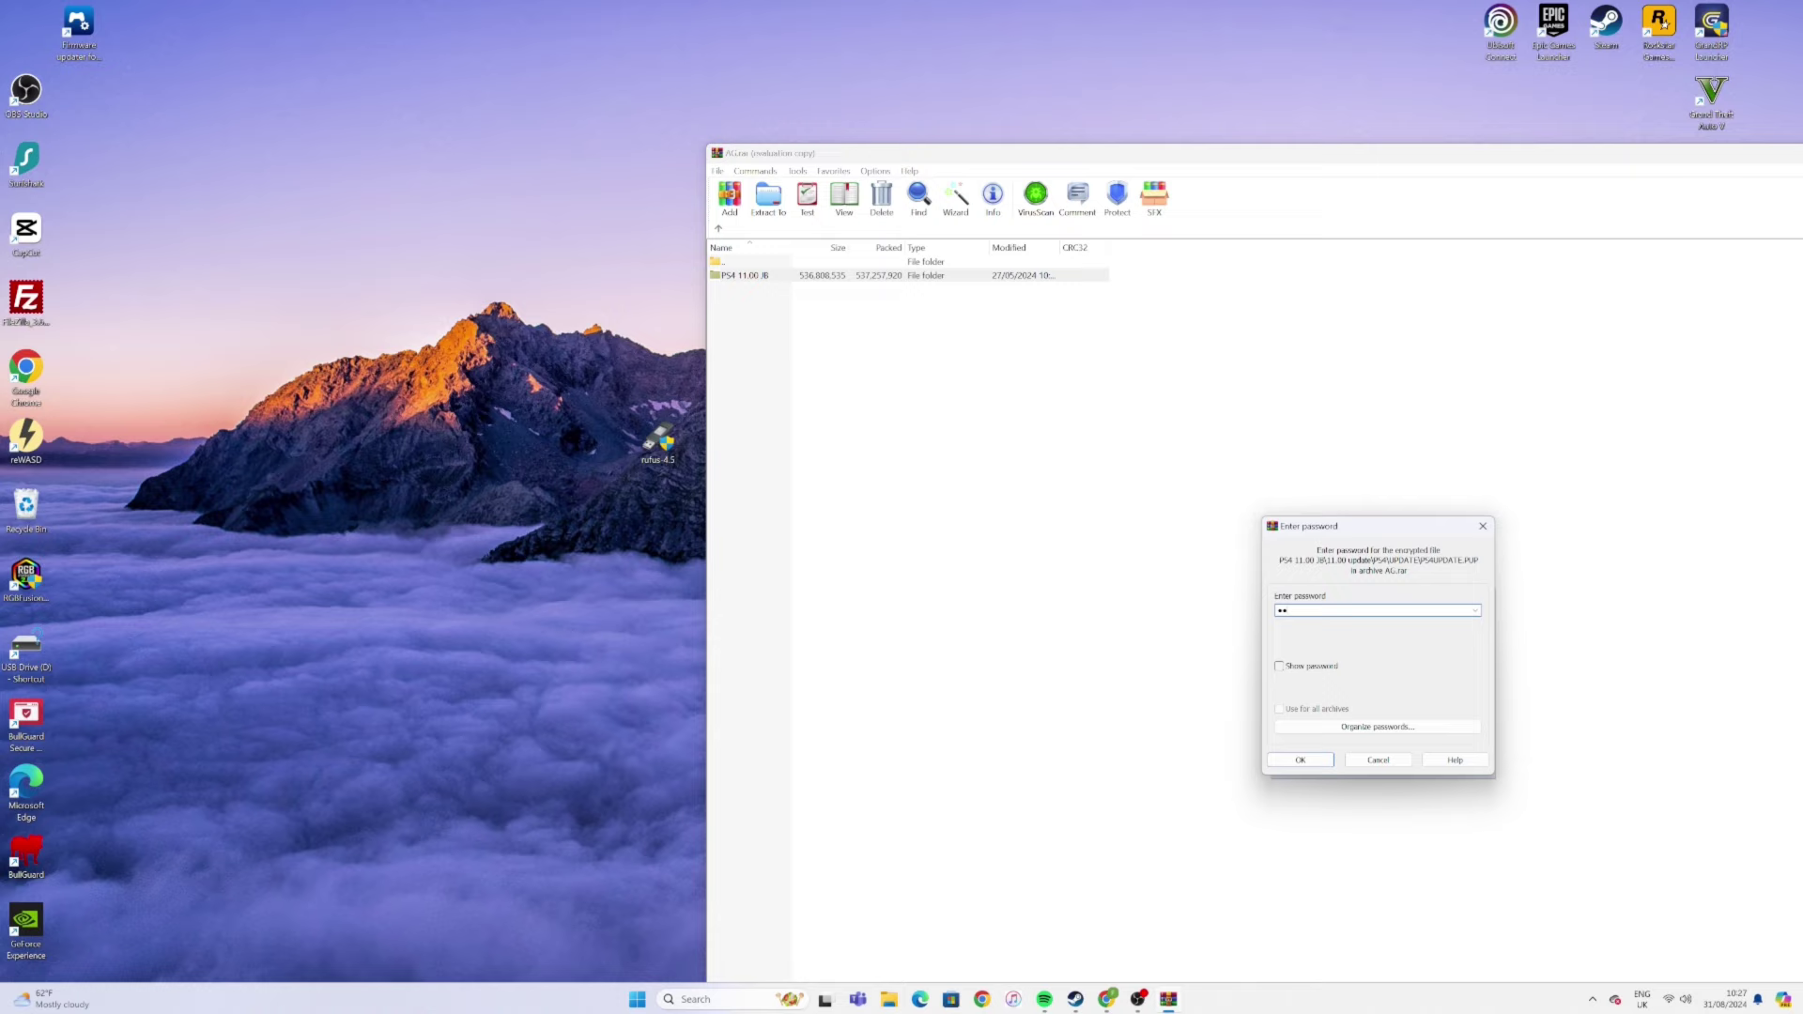
pyautogui.press('Return')
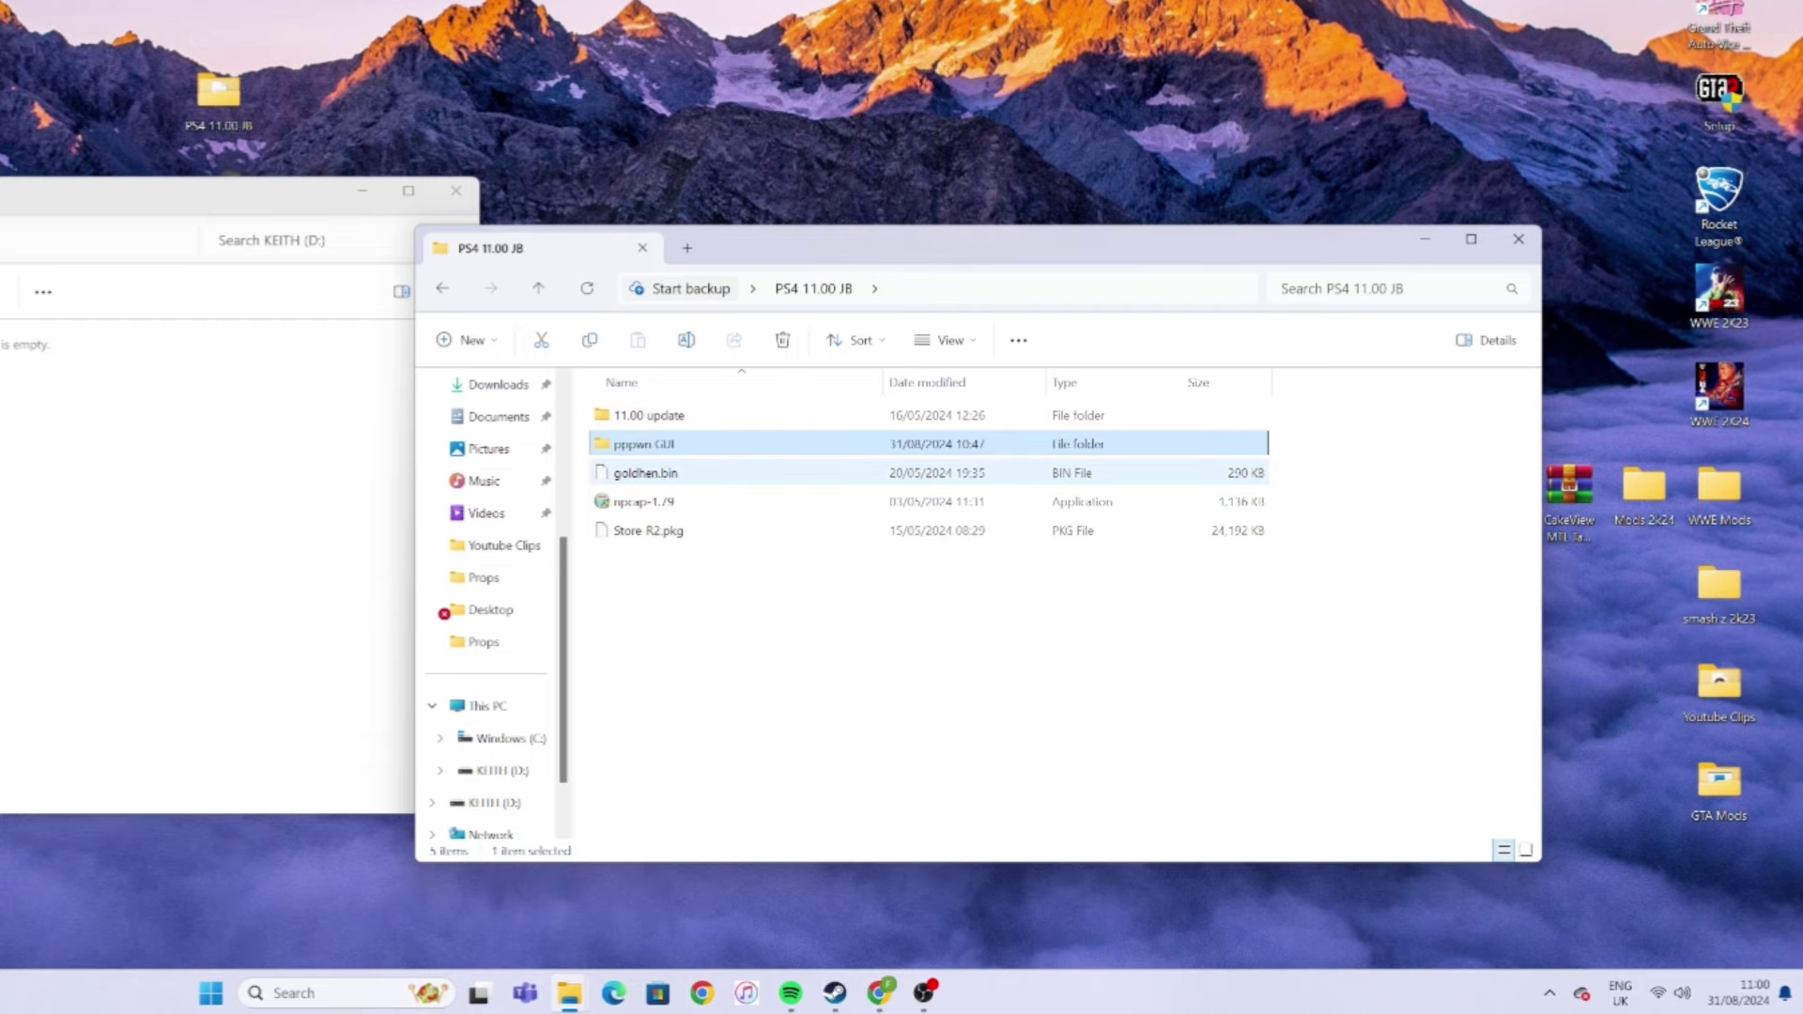
# Copy goldhen.bin from the PS4 11.00 JB folder to the empty USB drive (D:) and close both folder windows.
pyautogui.click(645, 470)
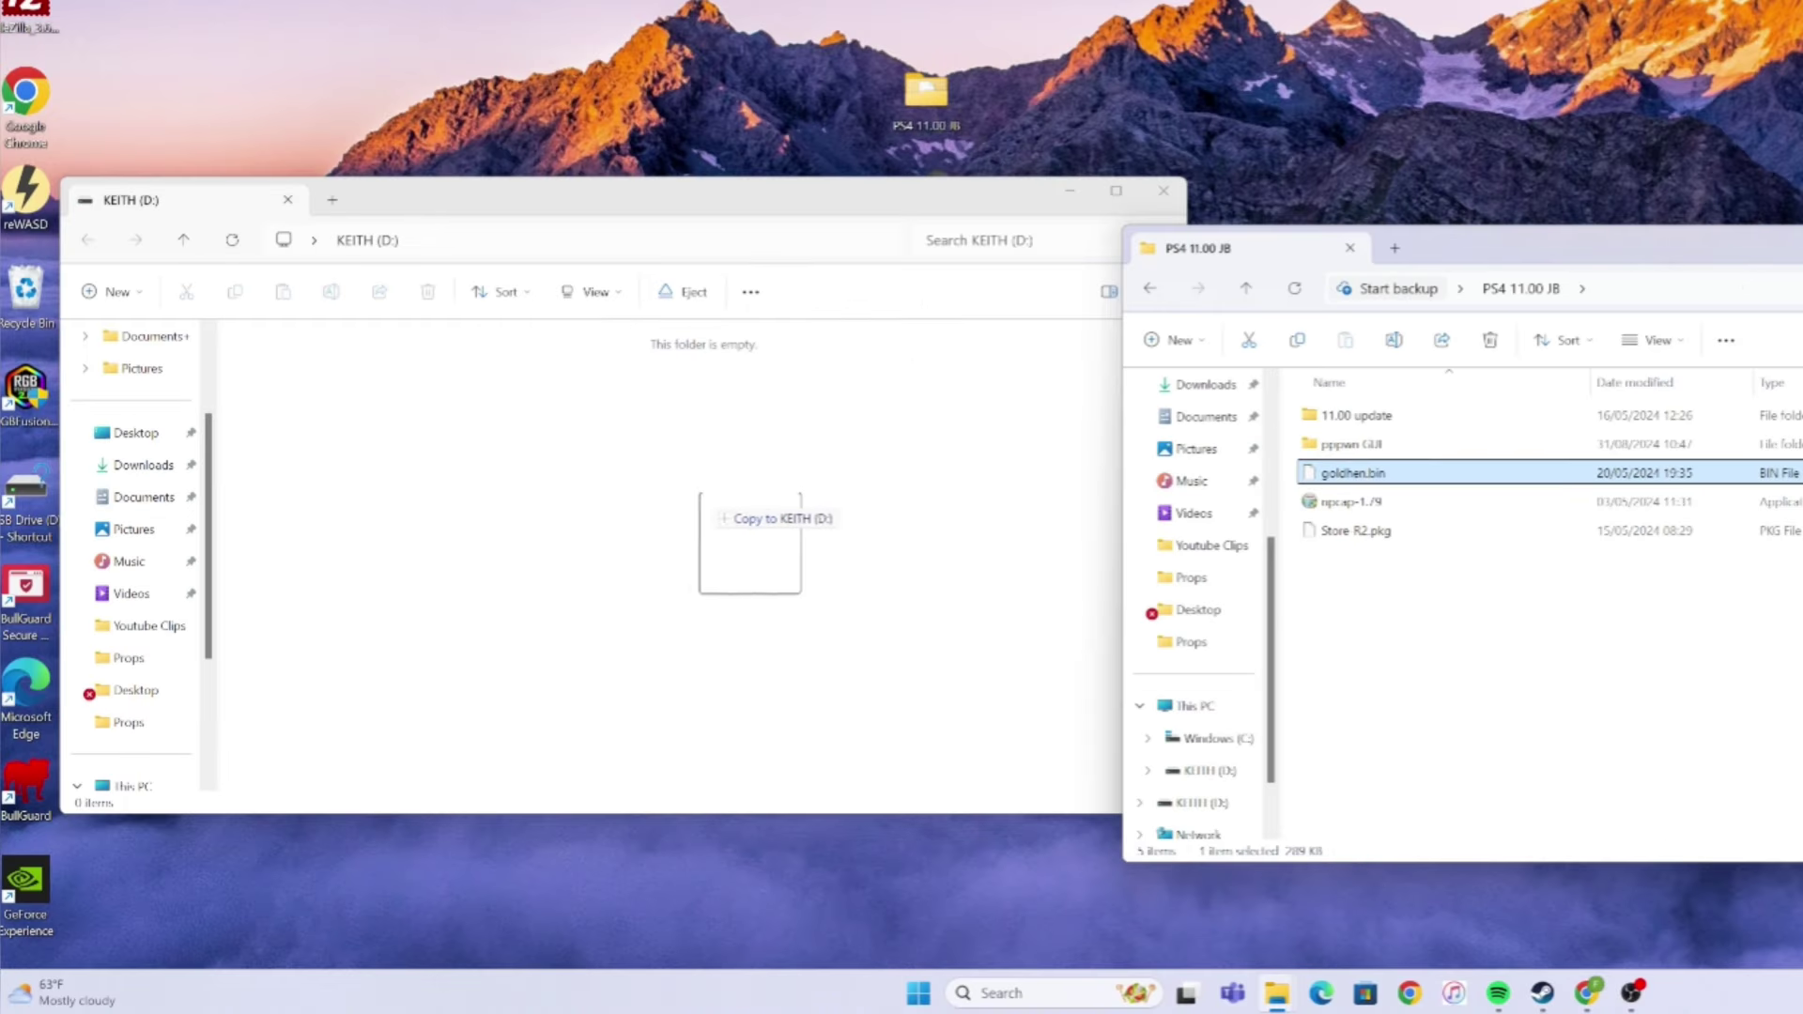
pyautogui.moveTo(719, 515); pyautogui.dragTo(720, 514)
pyautogui.moveTo(591, 203); pyautogui.dragTo(1074, 241)
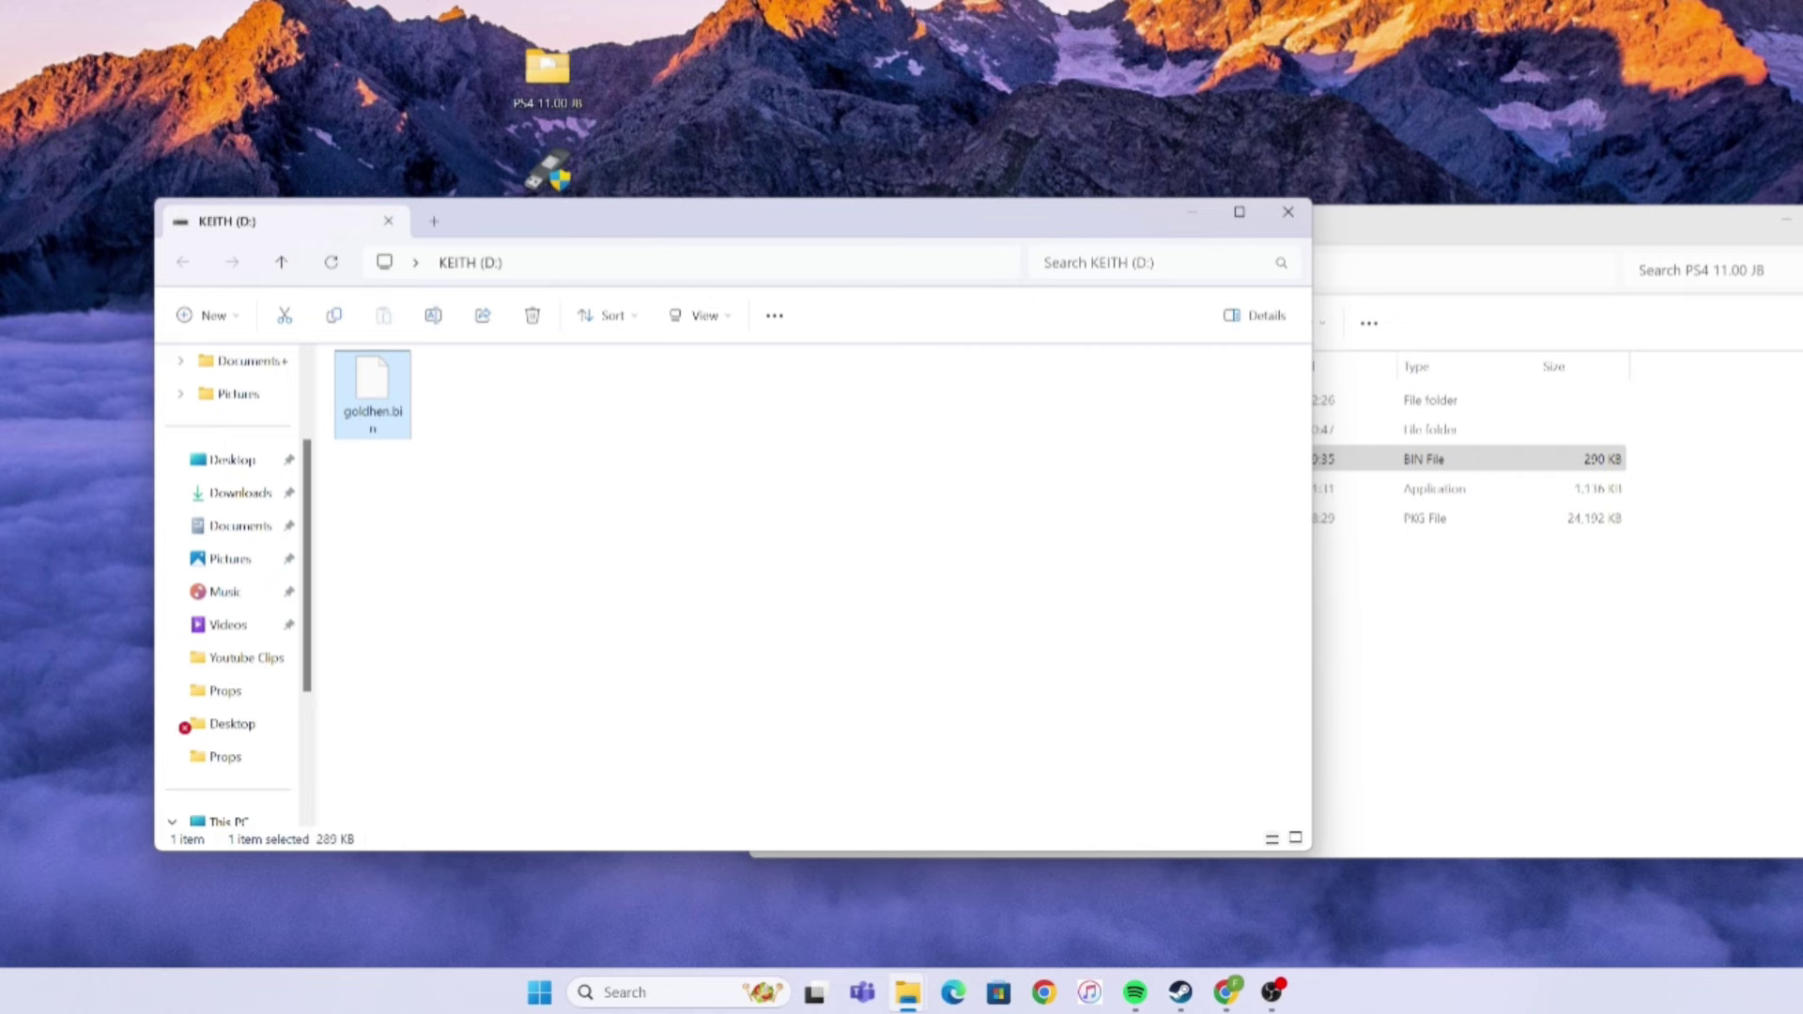
pyautogui.click(1801, 219)
pyautogui.click(1287, 211)
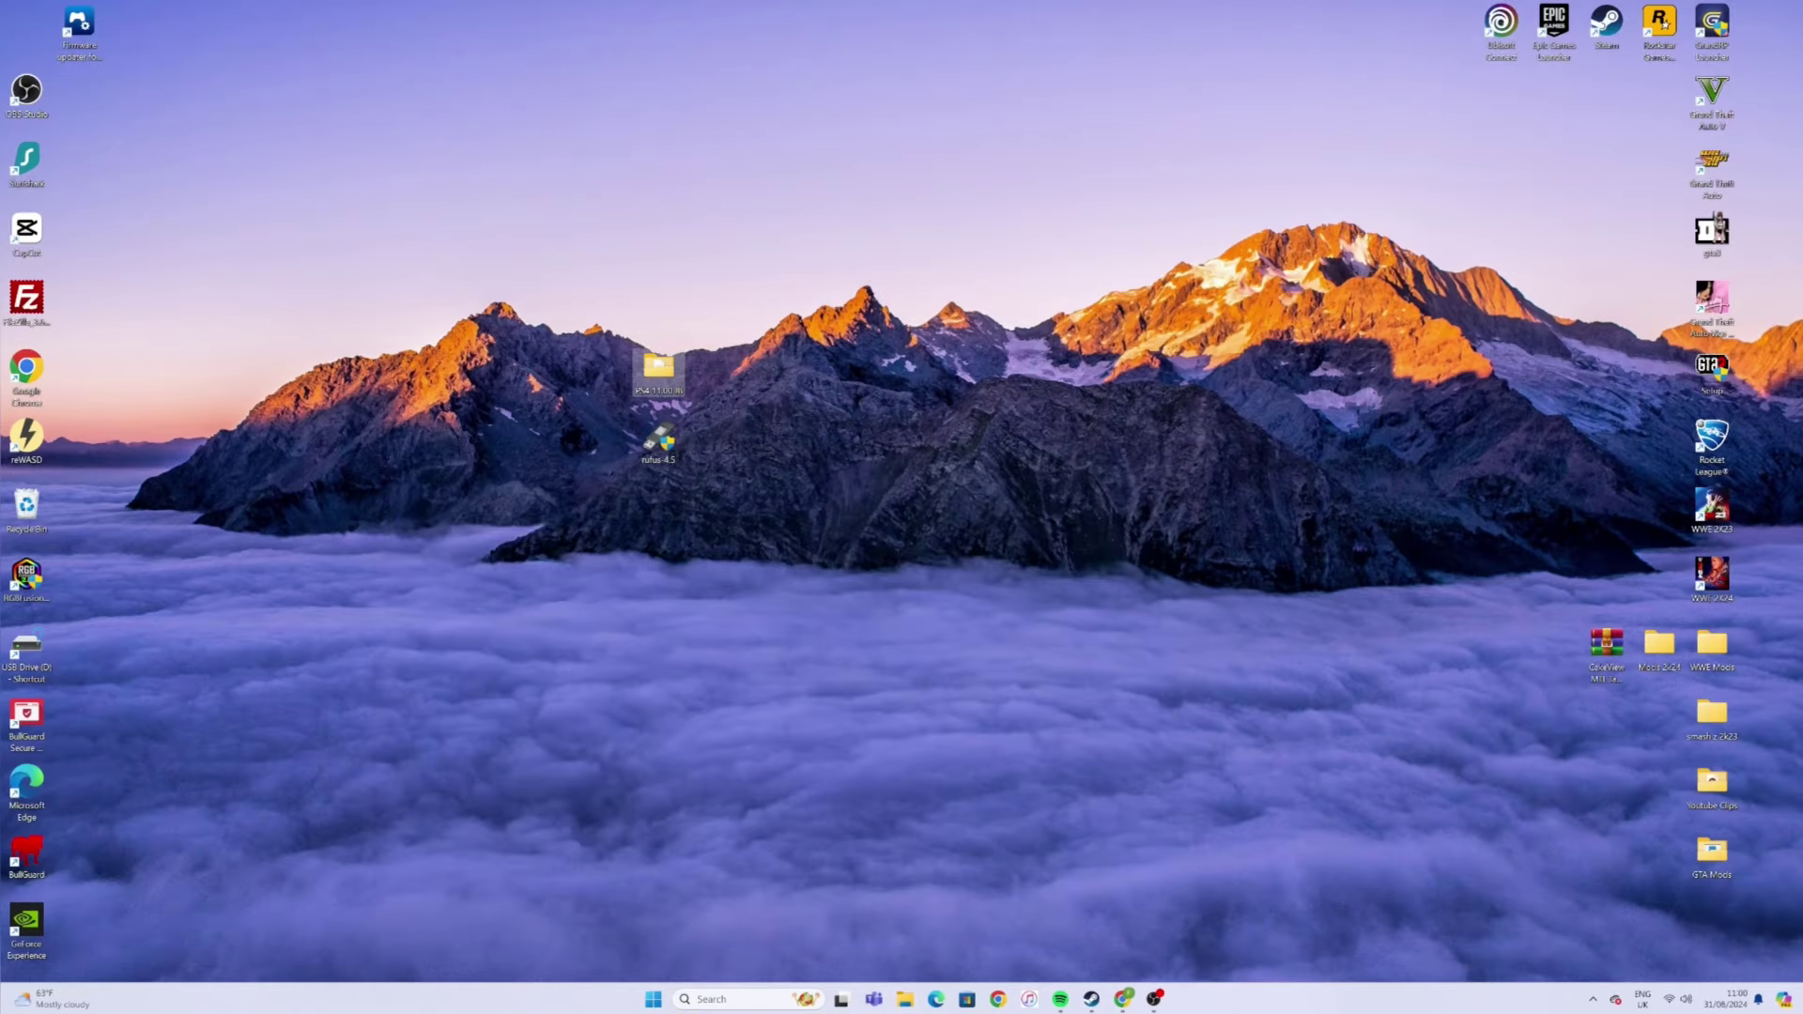
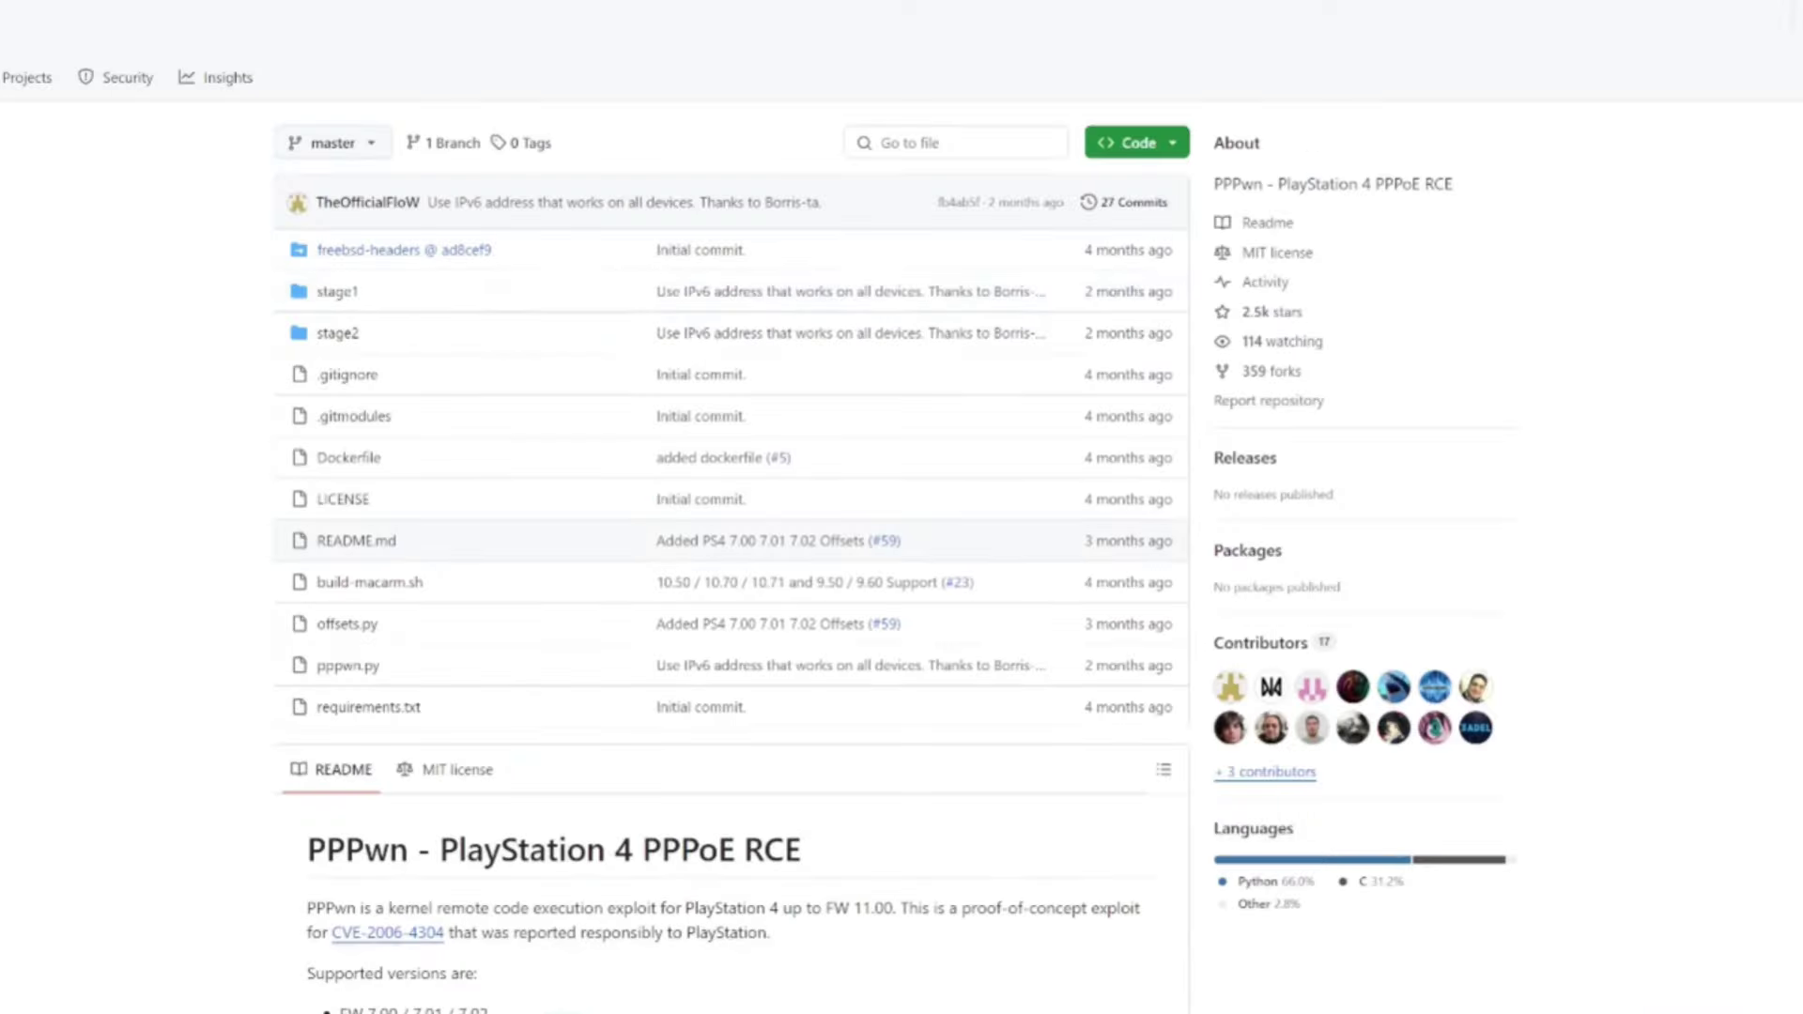
pyautogui.scroll(-2, 347, 564)
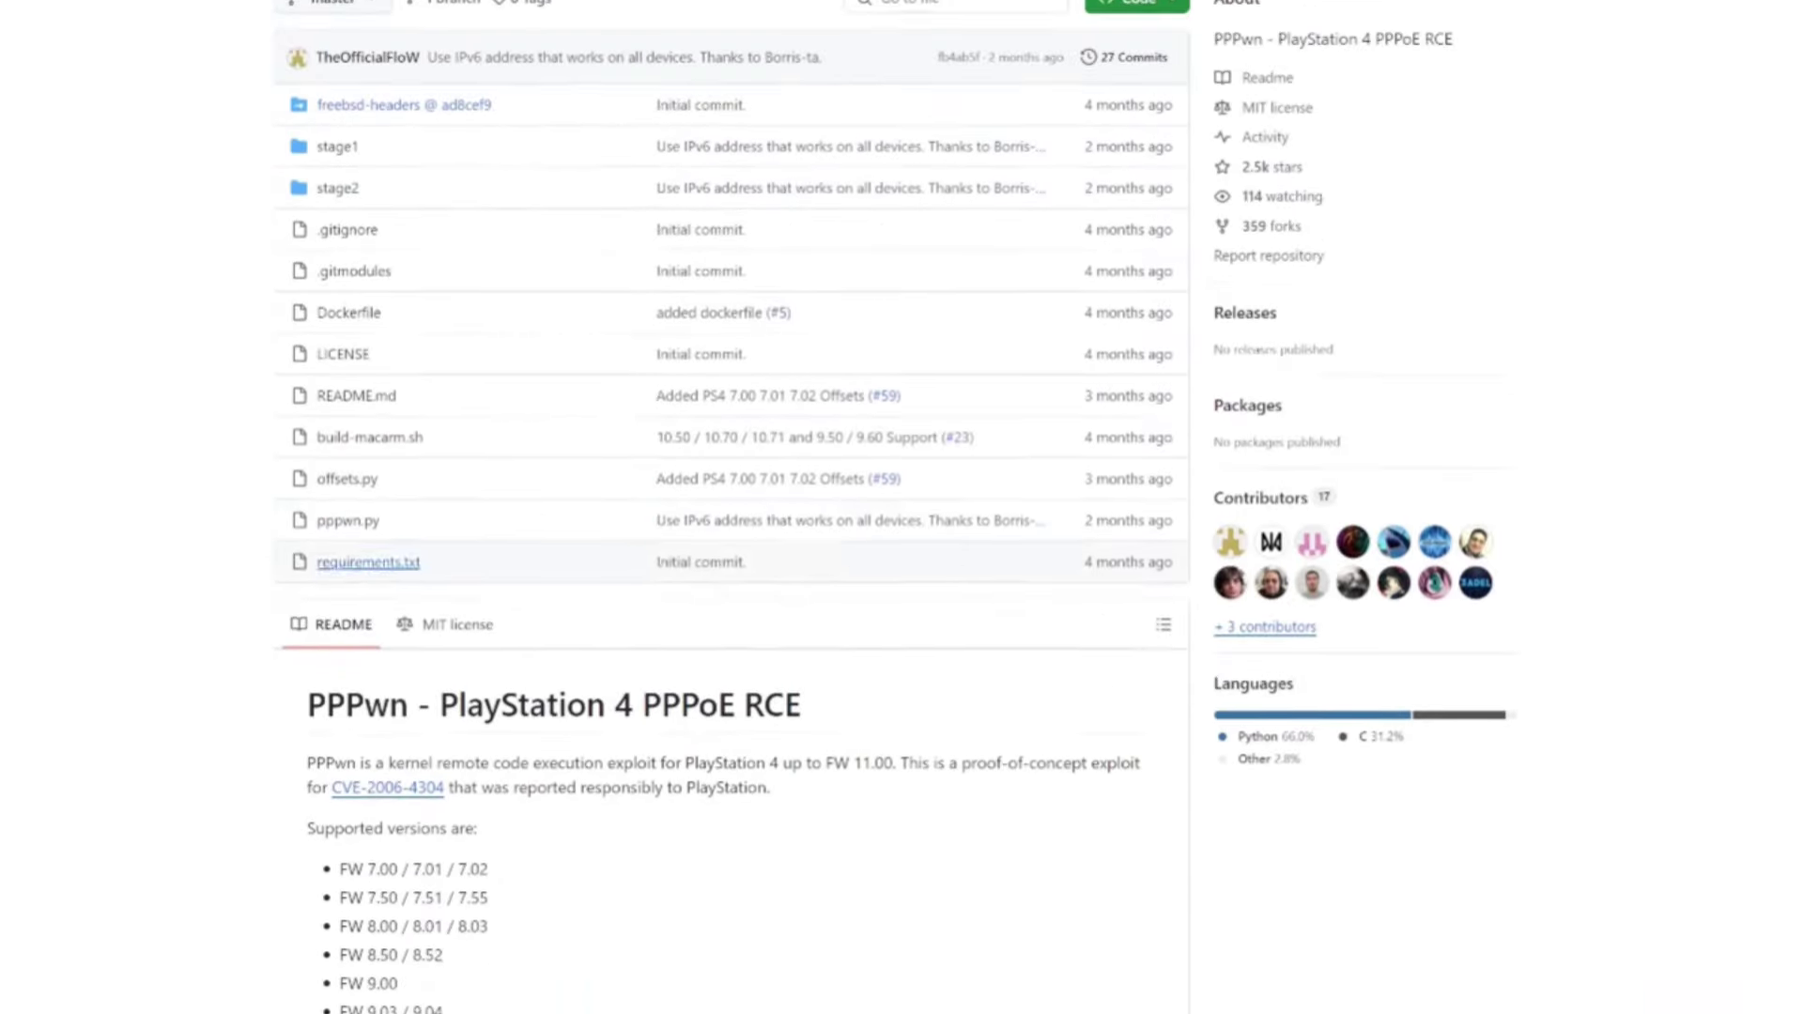
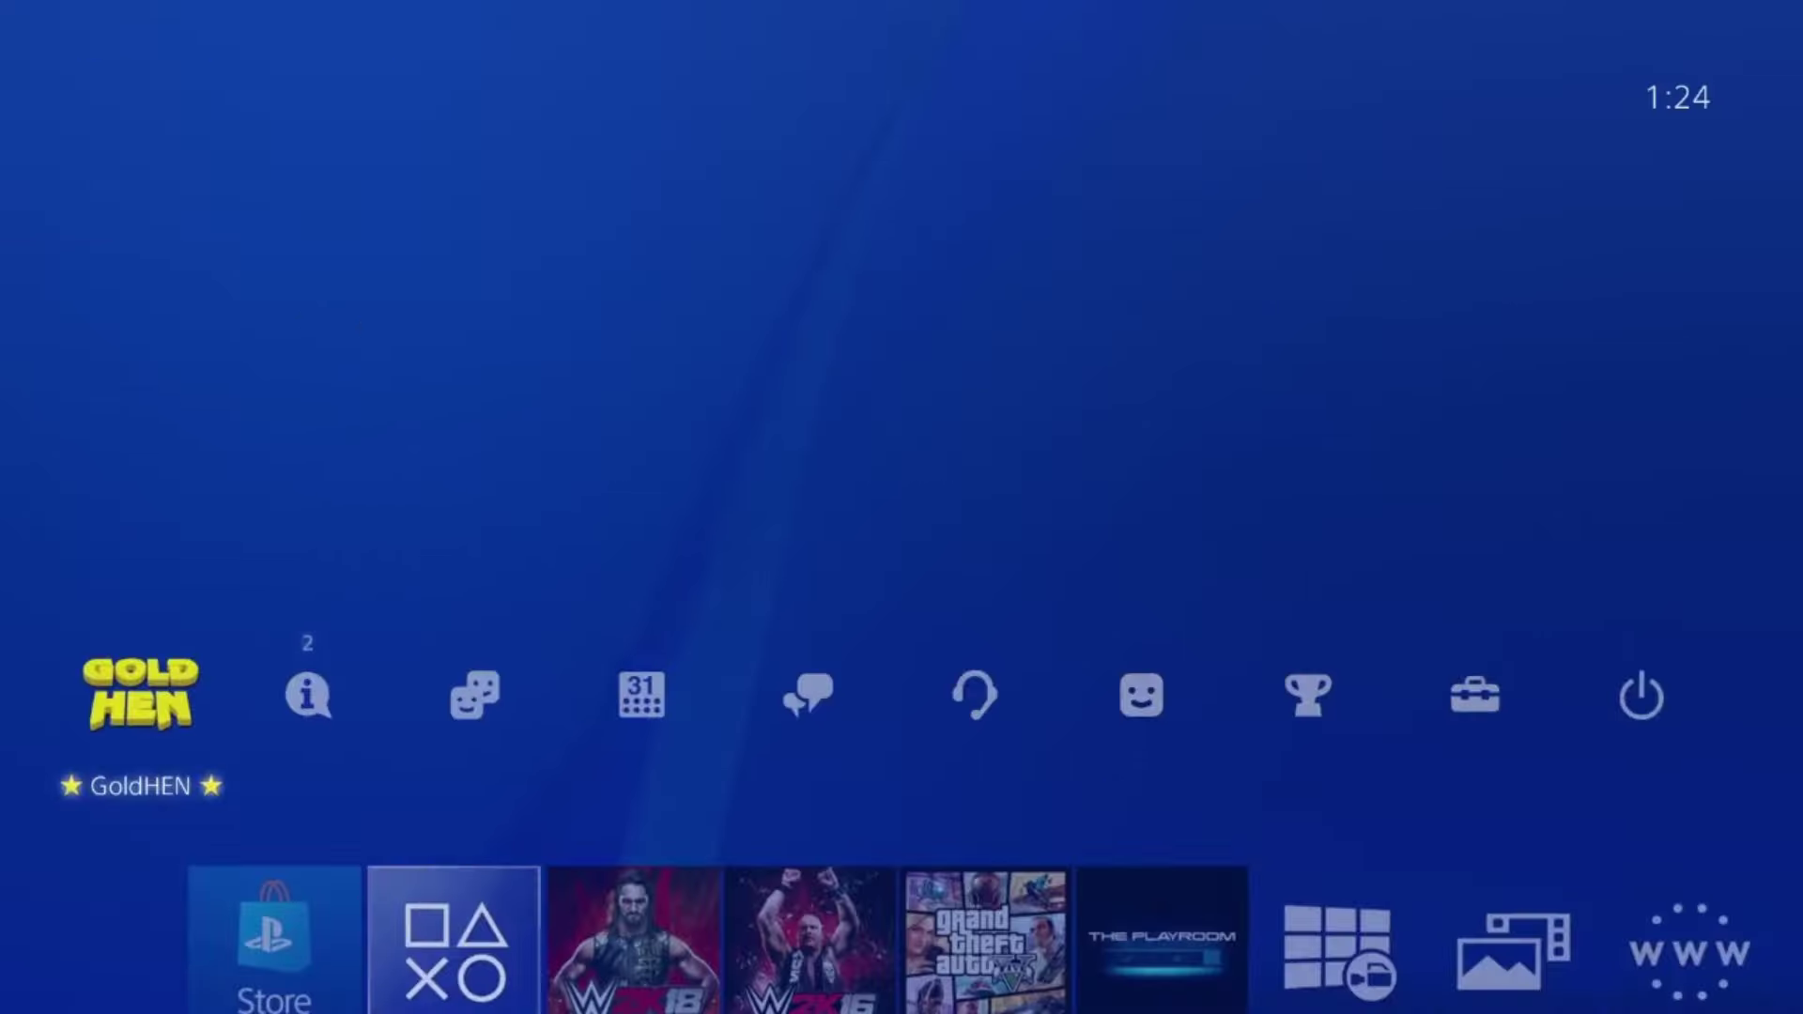
# Enable Rest Mode Support in the general Settings of GoldHEN on the PS4.
pyautogui.press('Return')
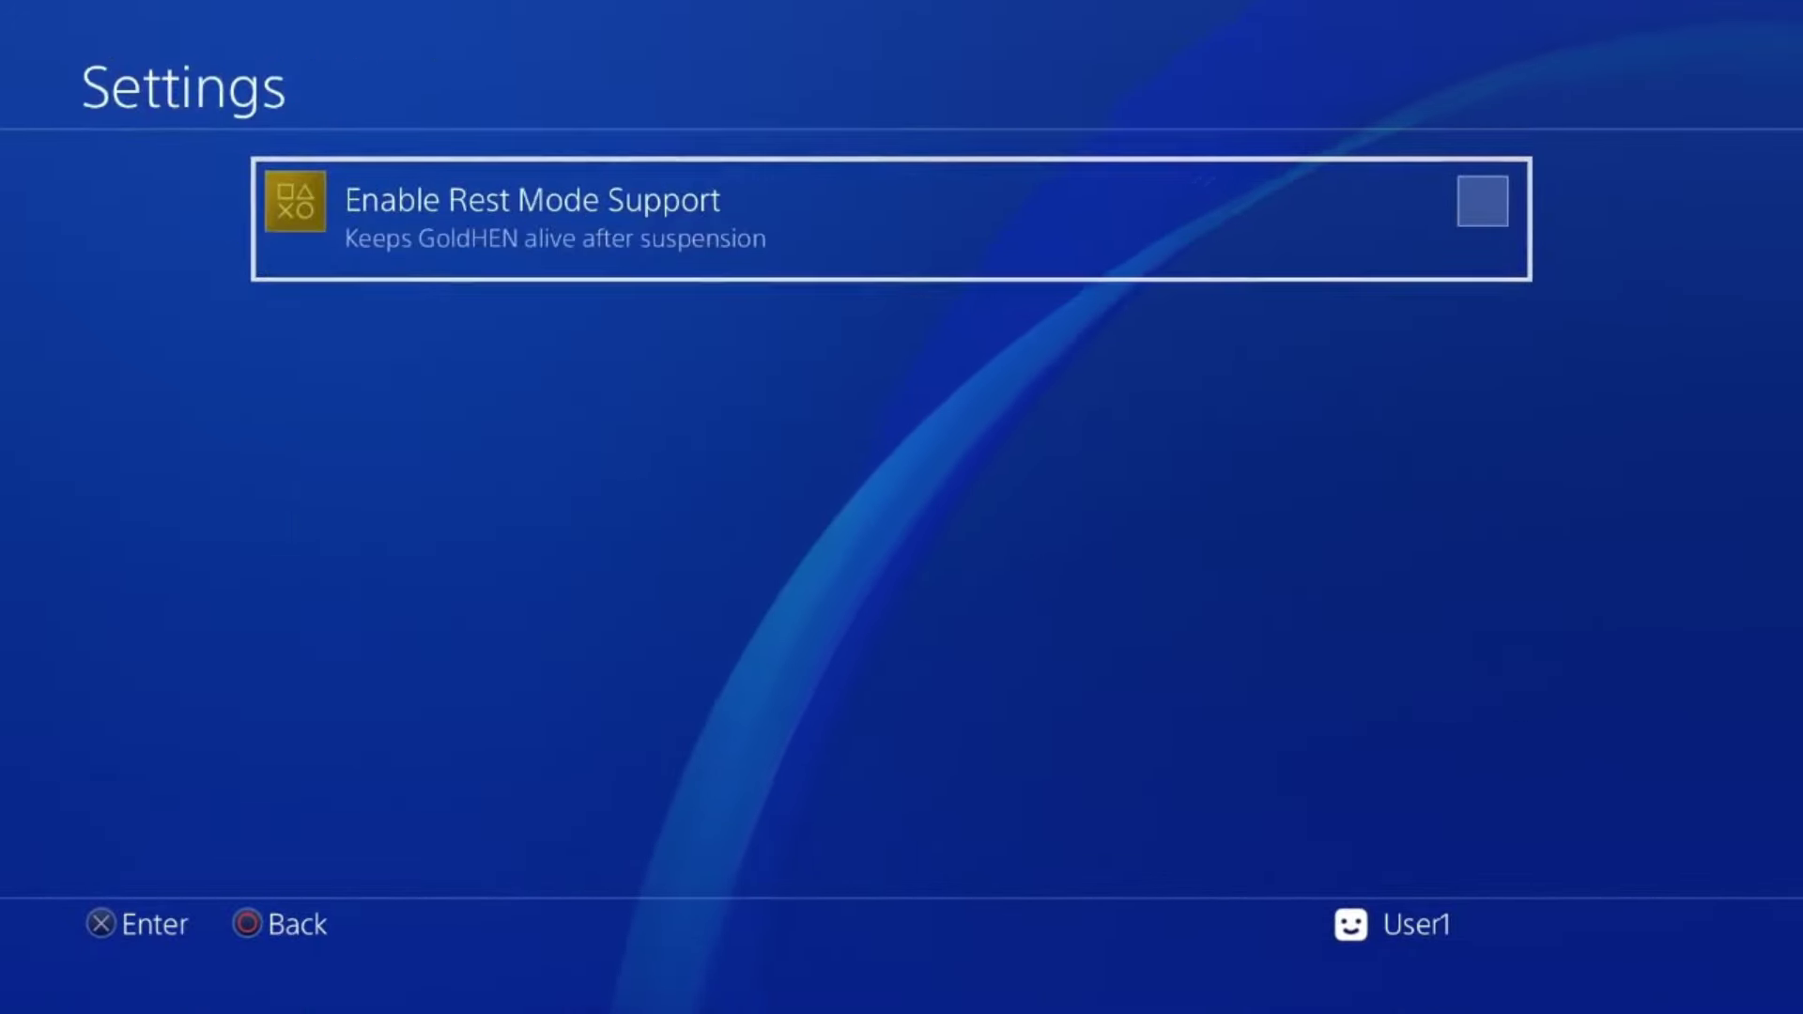
pyautogui.press('Return')
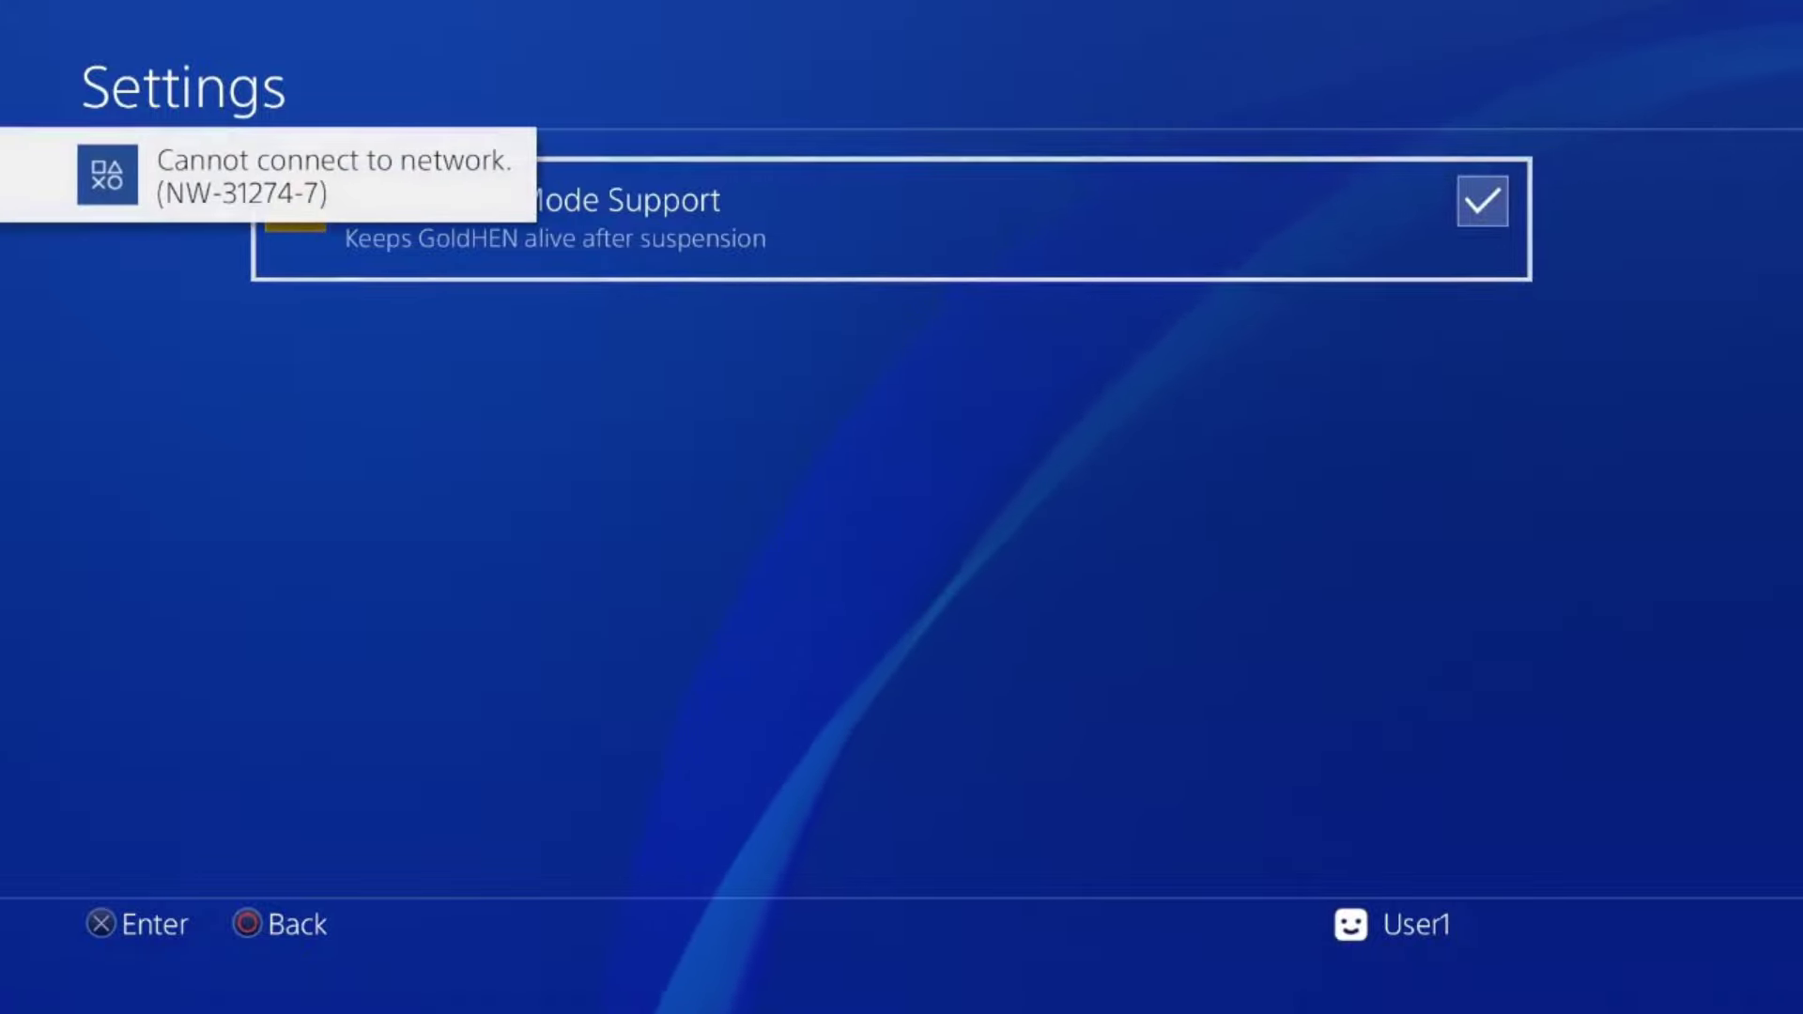
pyautogui.press('Escape')
# Examine the TTY redirect option in KLog Settings and the FTP and BinLoader options in Servers Settings.
pyautogui.press('Up')
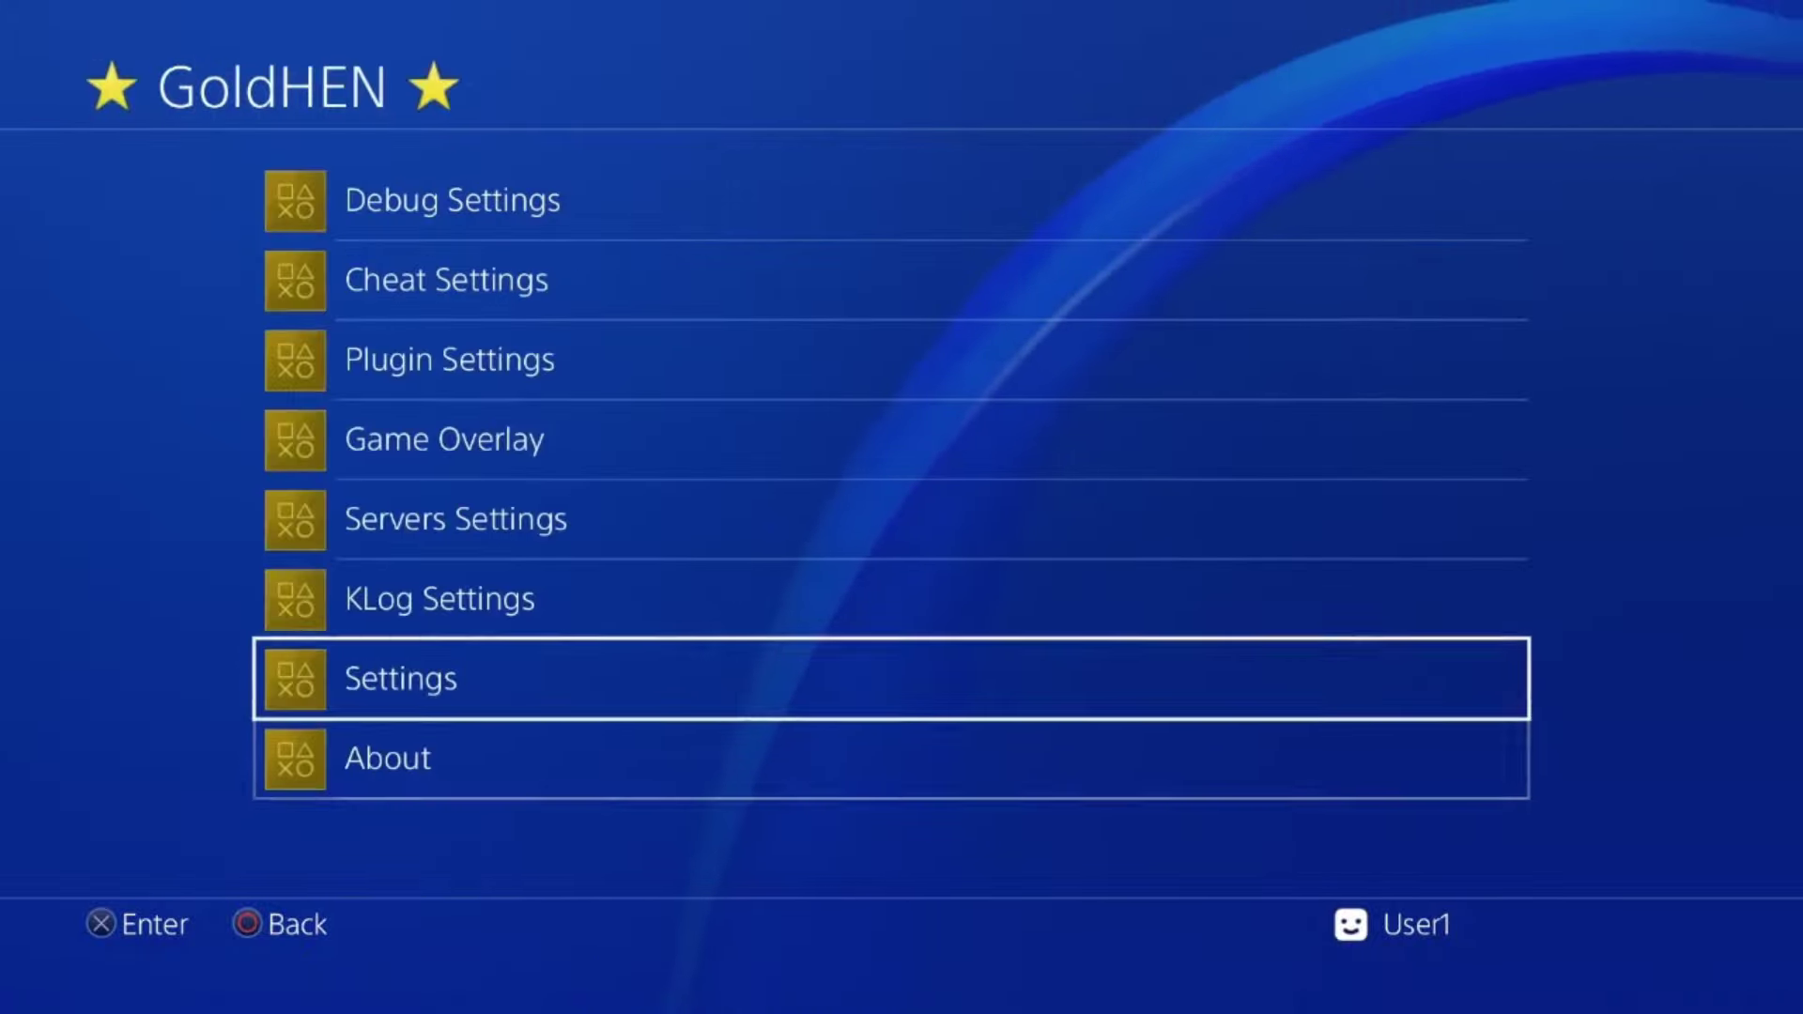
pyautogui.press('Up')
pyautogui.press('Return')
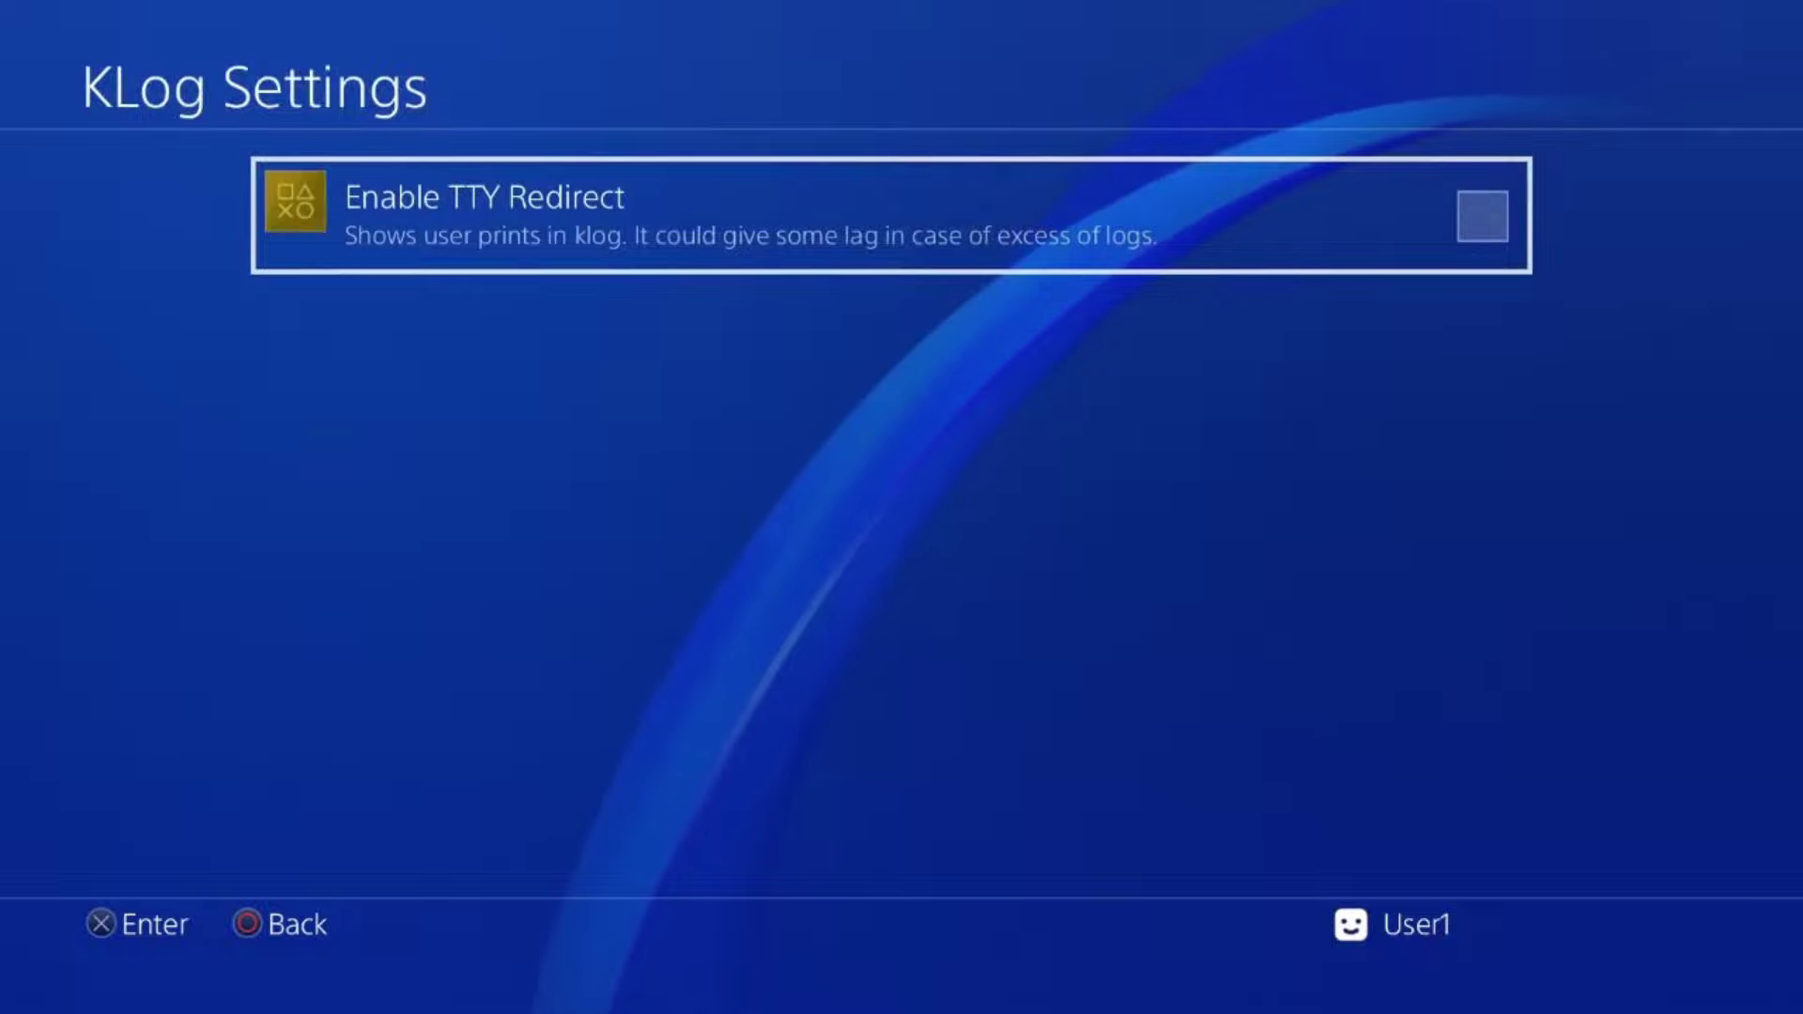
pyautogui.press('Escape')
pyautogui.press('Up')
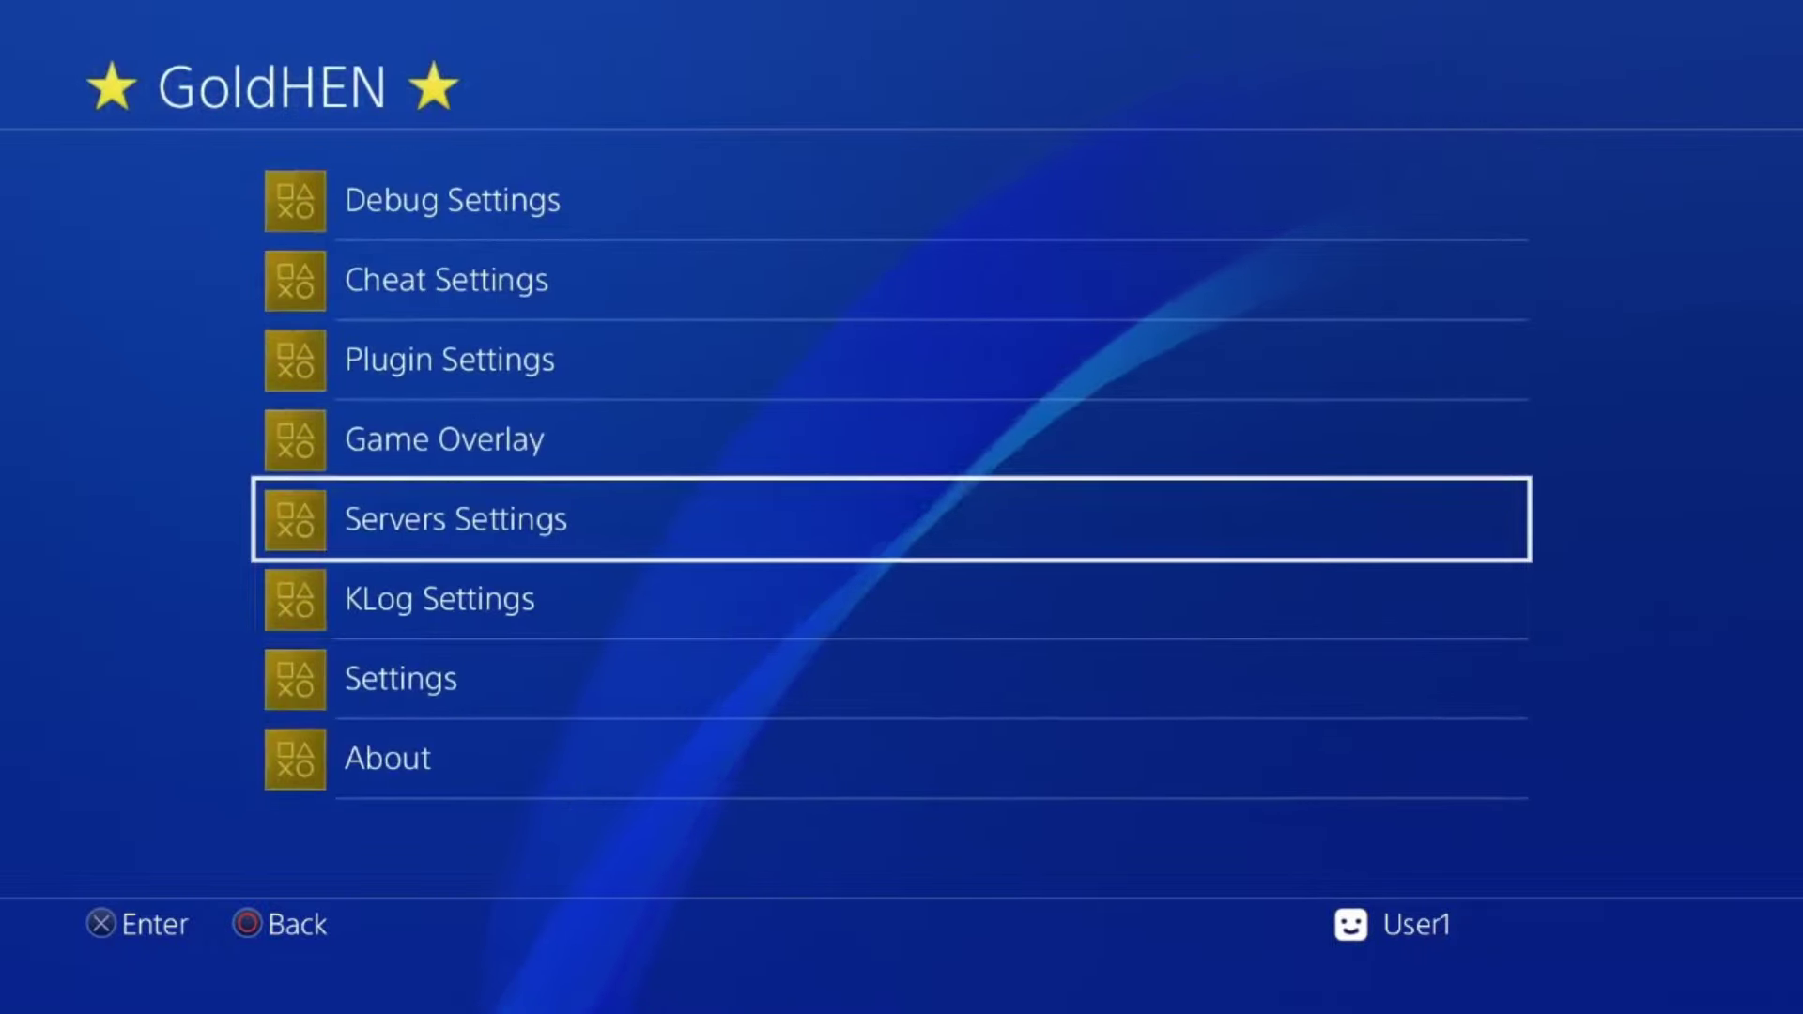
pyautogui.press('Return')
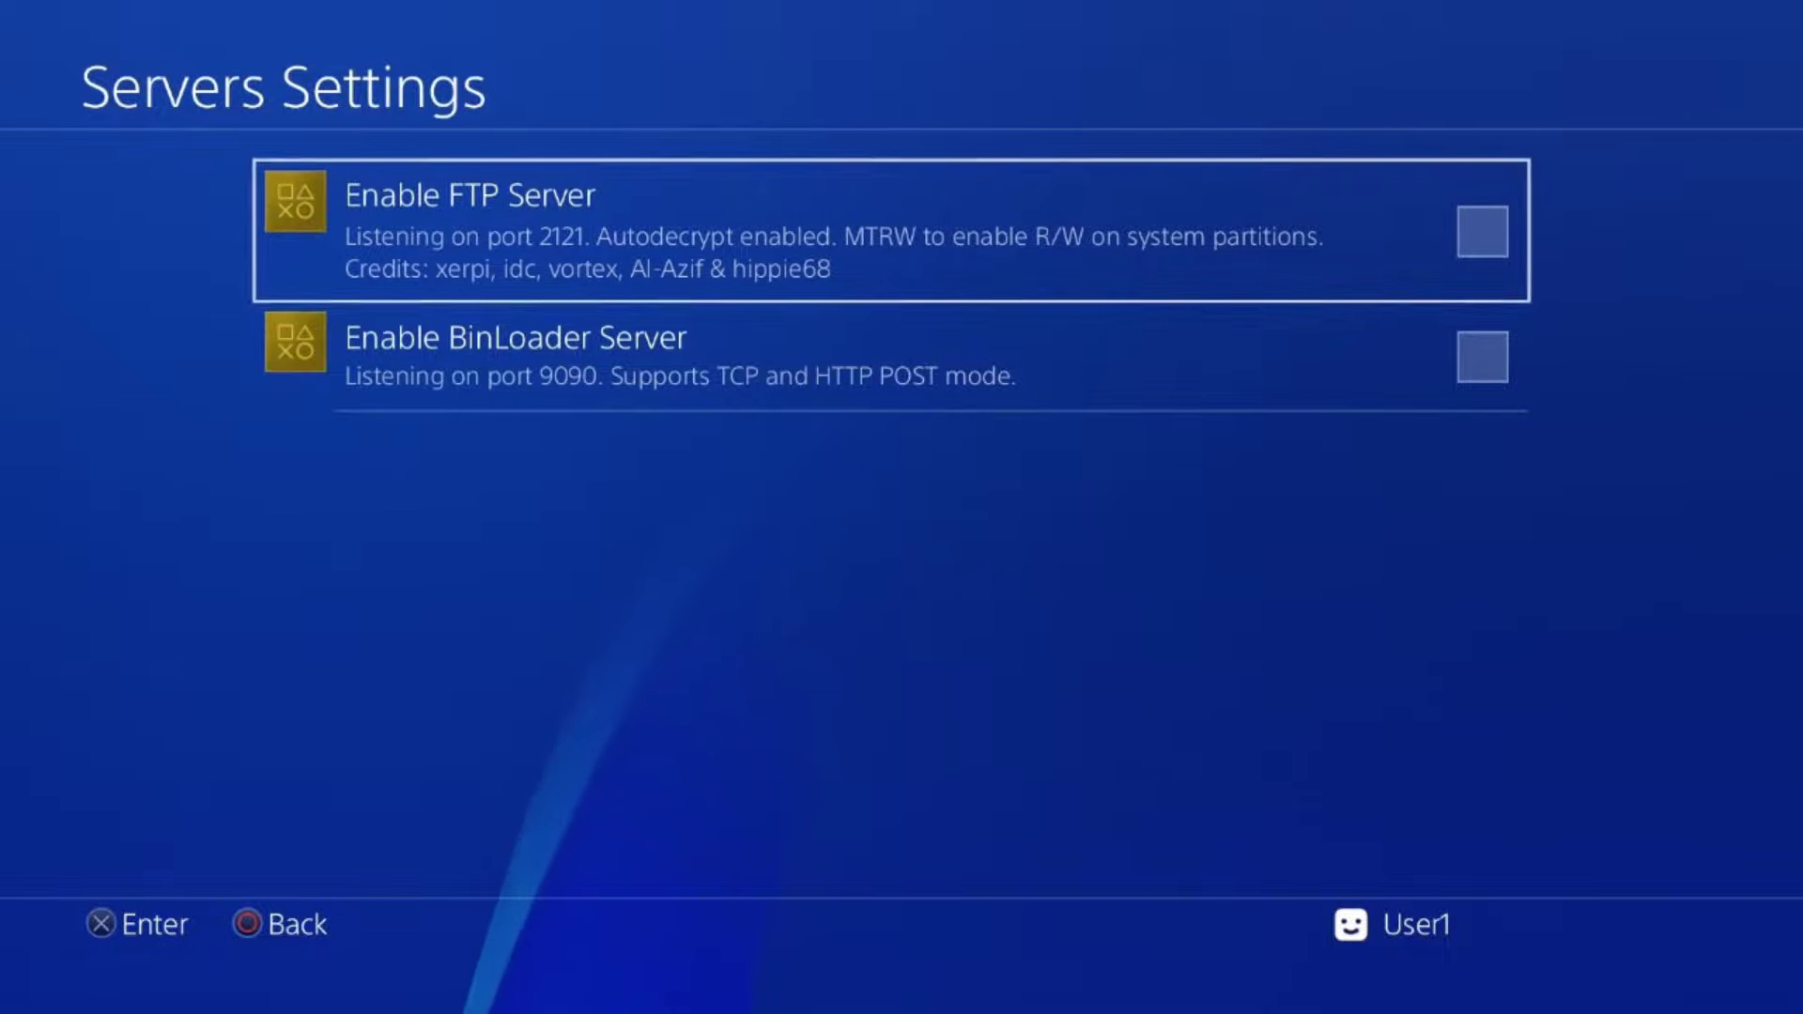
pyautogui.press('Escape')
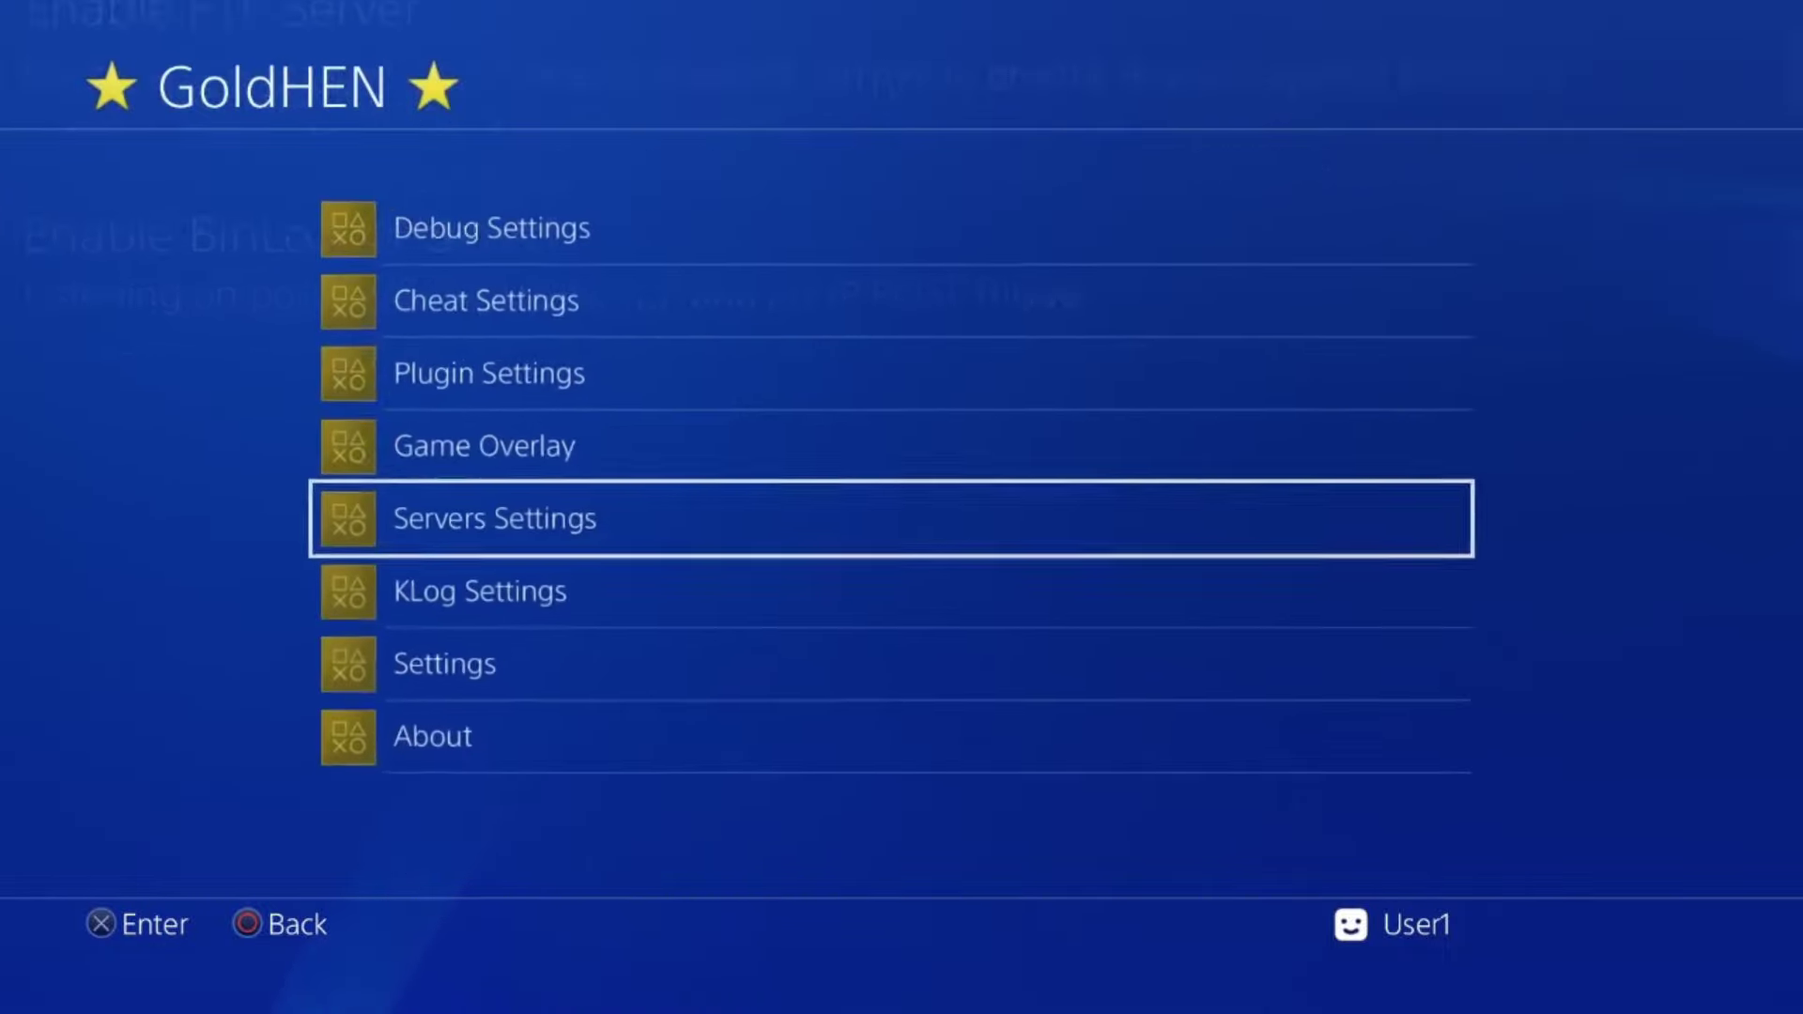
# Examine the FPS counter and SysInfo options in Game Overlay, and return to the GoldHEN menu.
pyautogui.press('Up')
pyautogui.press('Return')
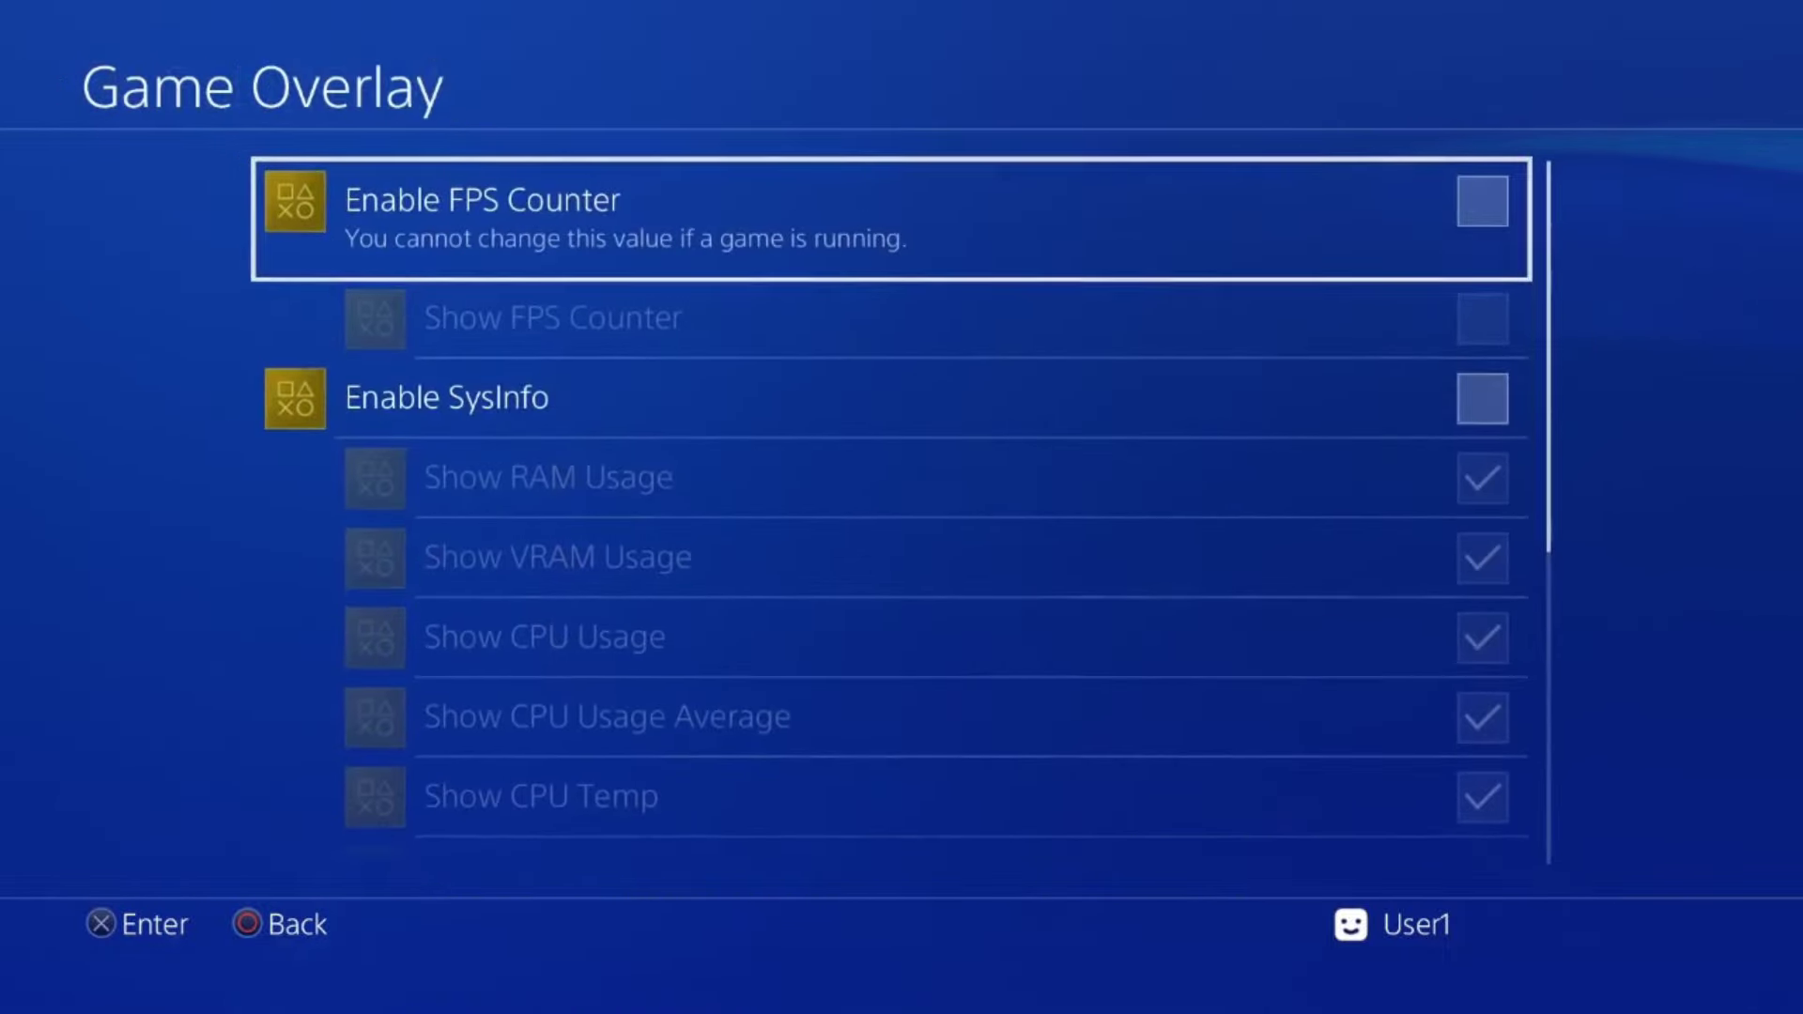
pyautogui.press('Down')
pyautogui.press('Down')
pyautogui.press('Down')
pyautogui.press('Down')
pyautogui.press('Down')
pyautogui.press('Down')
pyautogui.press('Down')
pyautogui.press('Down')
pyautogui.press('Down')
pyautogui.press('Down')
pyautogui.press('Escape')
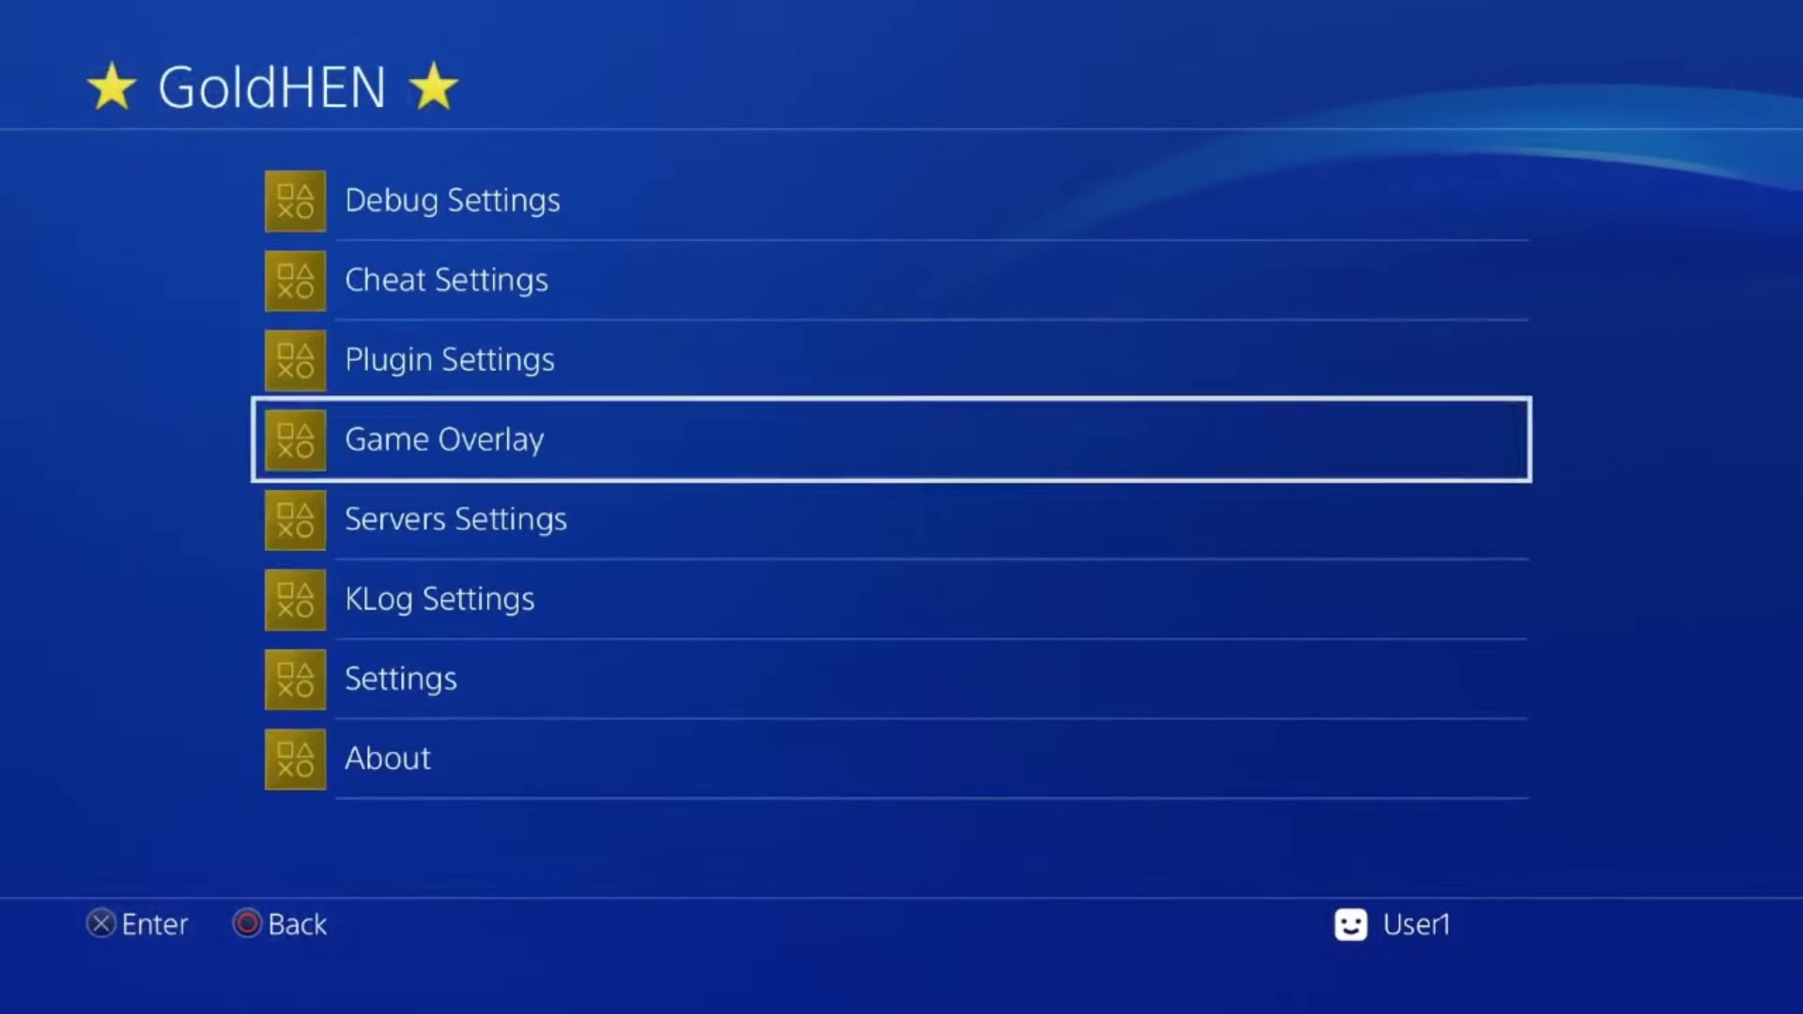
# Examine the plugins loader and game patch options in Plugin Settings.
pyautogui.press('Up')
pyautogui.press('Return')
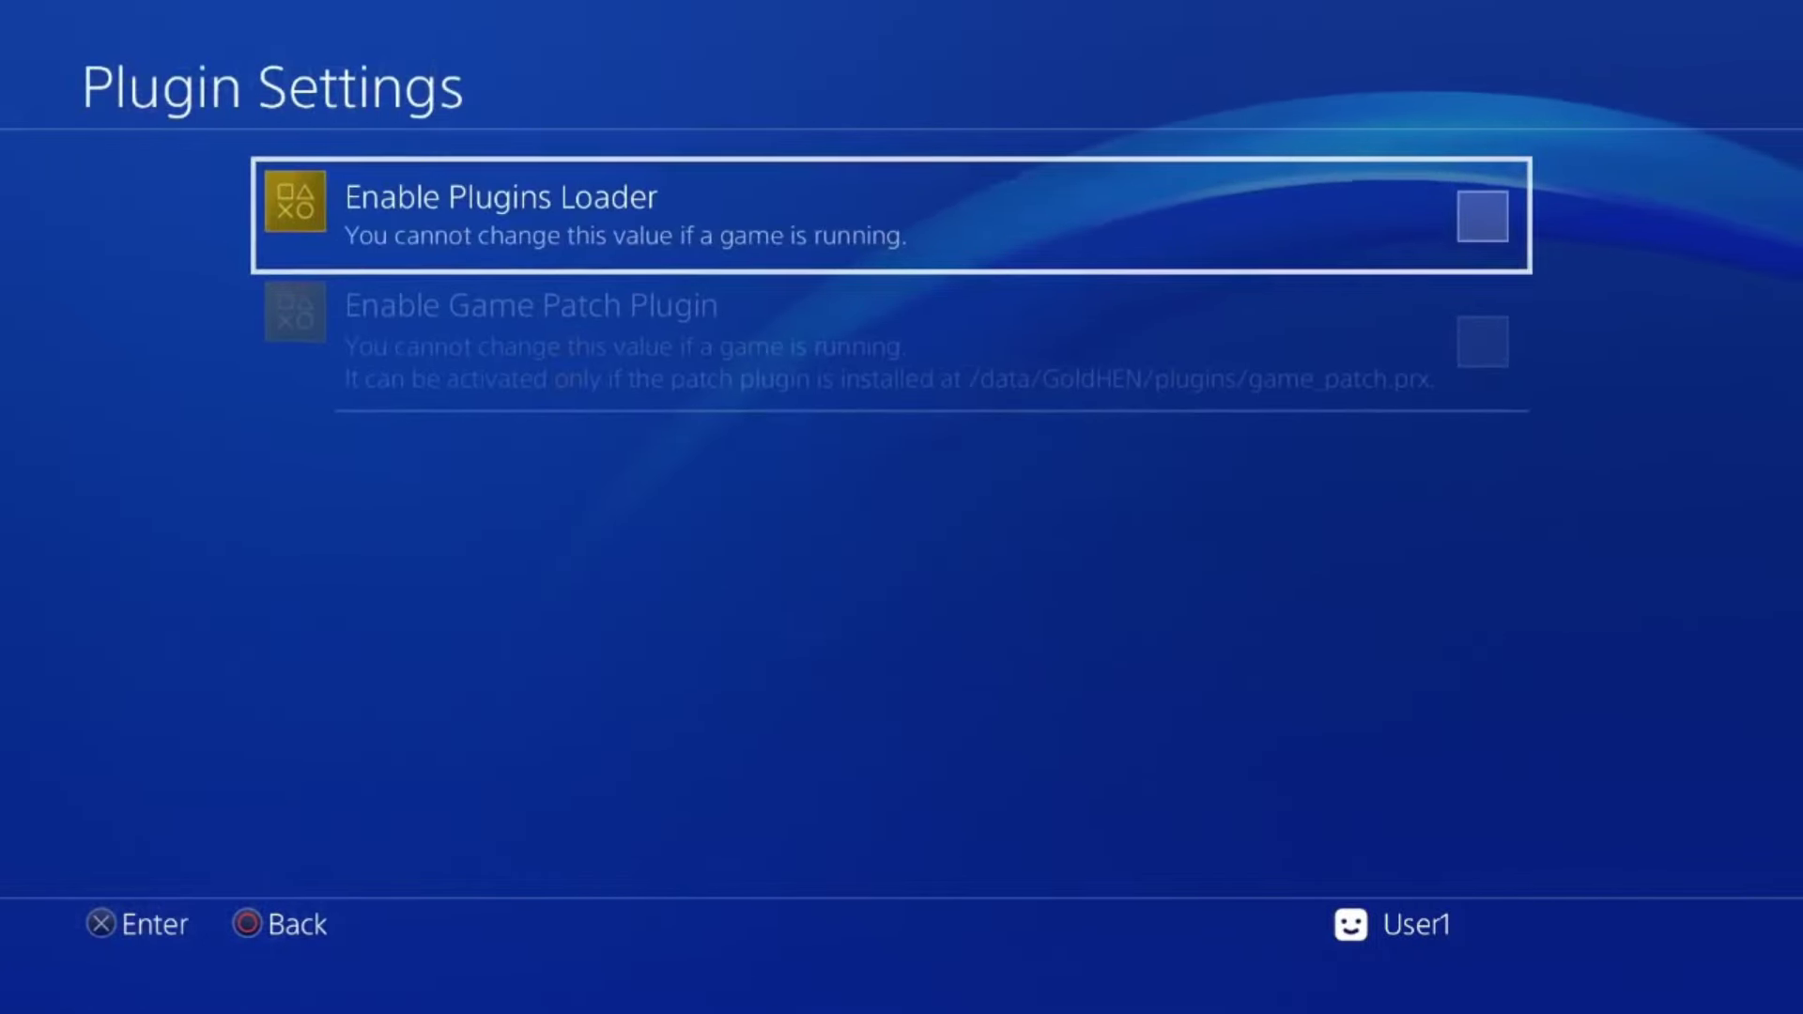
pyautogui.press('Escape')
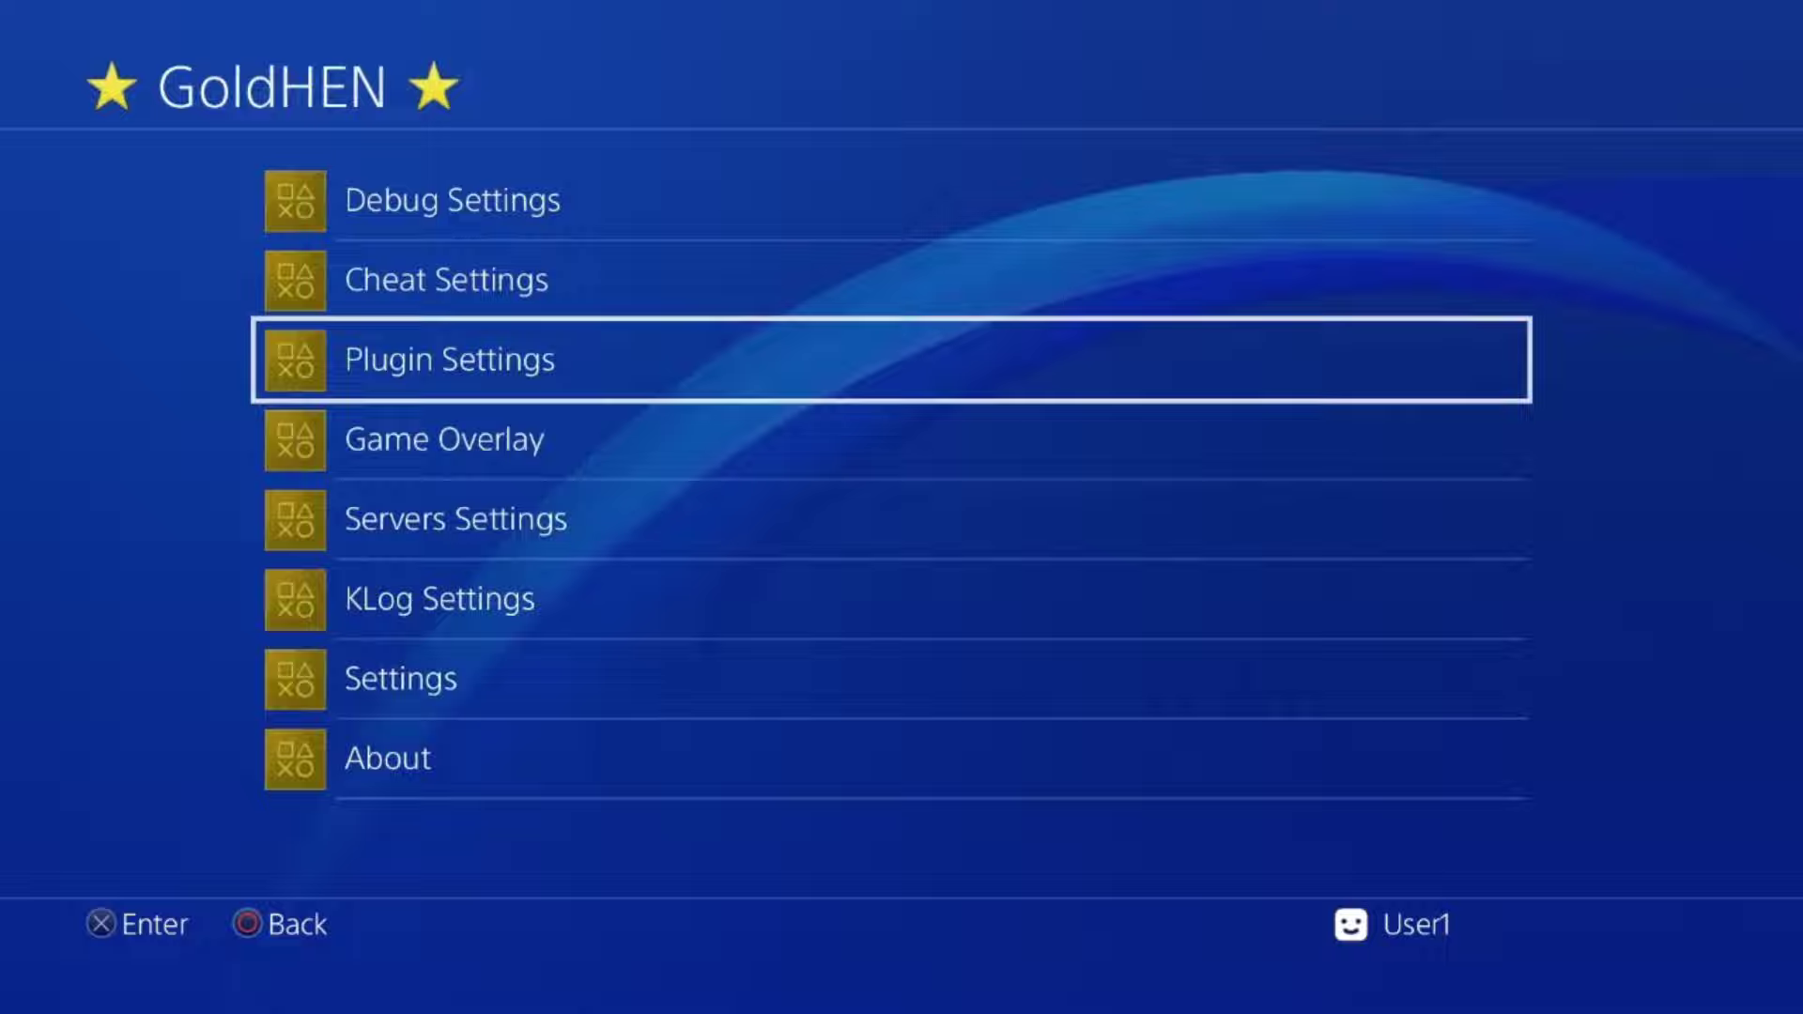
# Review the cheat menu, combo, game options and TitleID entries in Cheat Settings, and return to the GoldHEN menu.
pyautogui.press('Up')
pyautogui.press('Return')
pyautogui.press('Down')
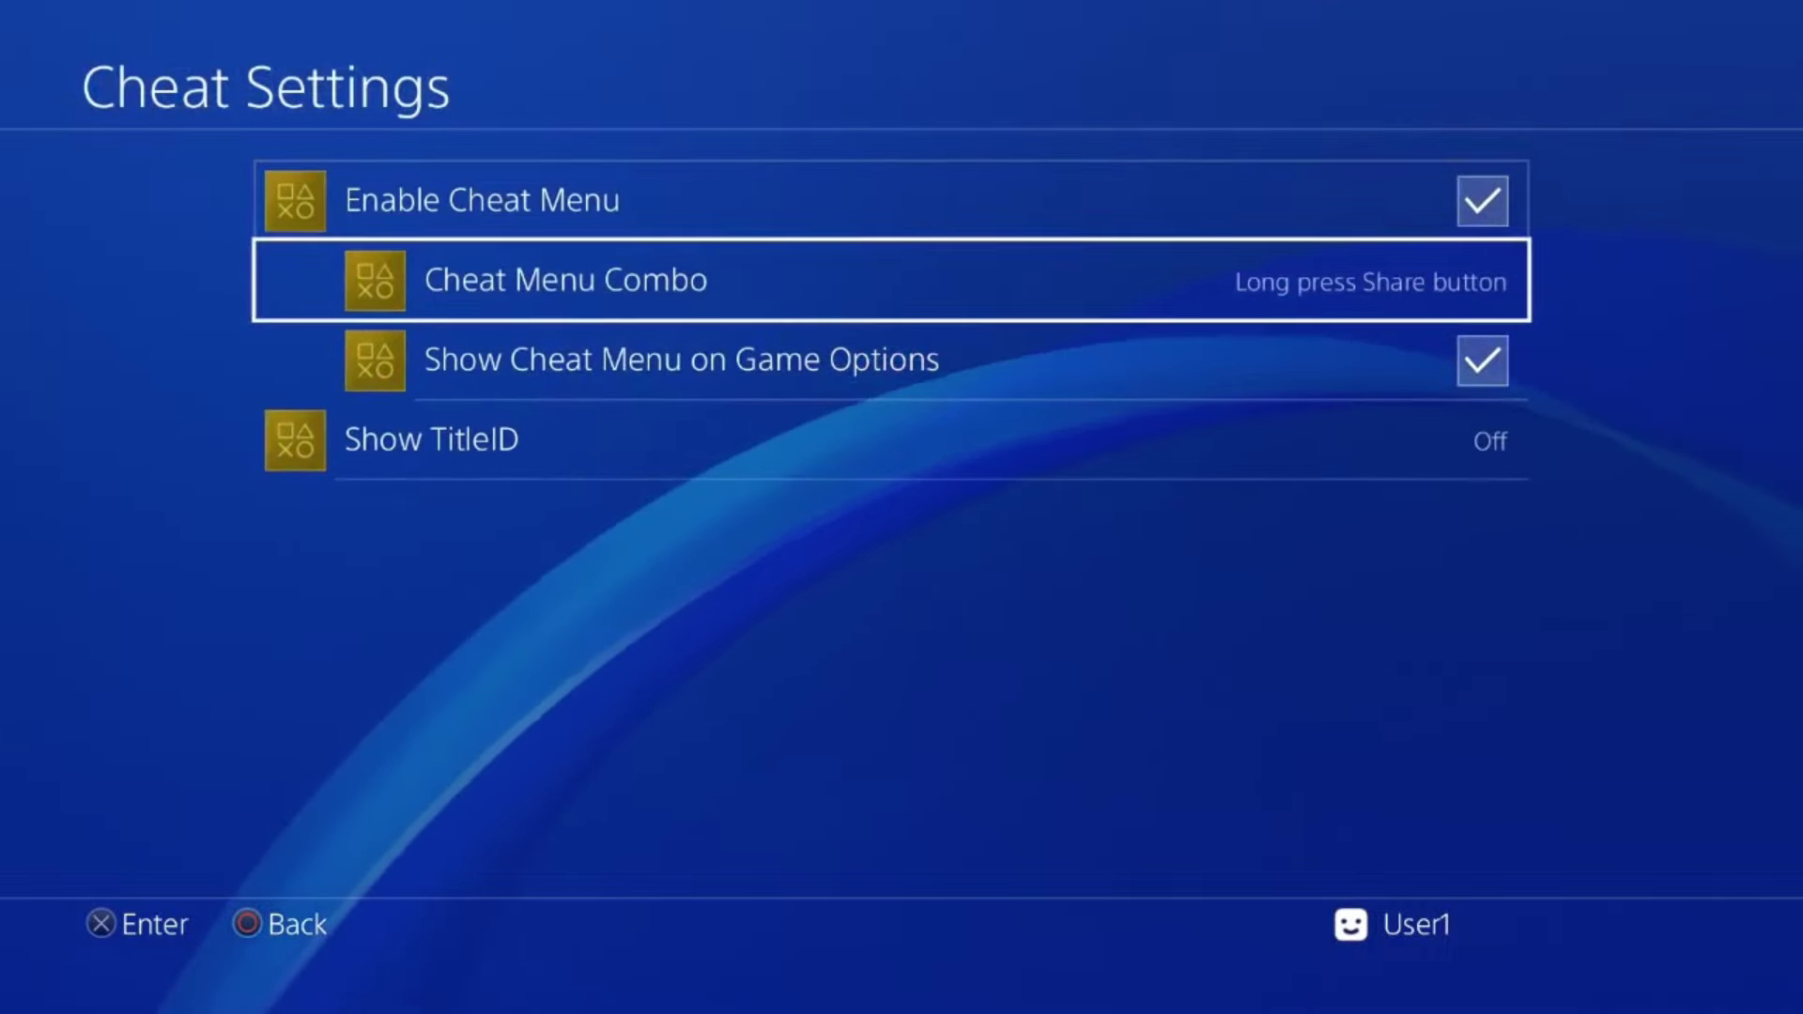
pyautogui.press('Down')
pyautogui.press('Down')
pyautogui.press('Up')
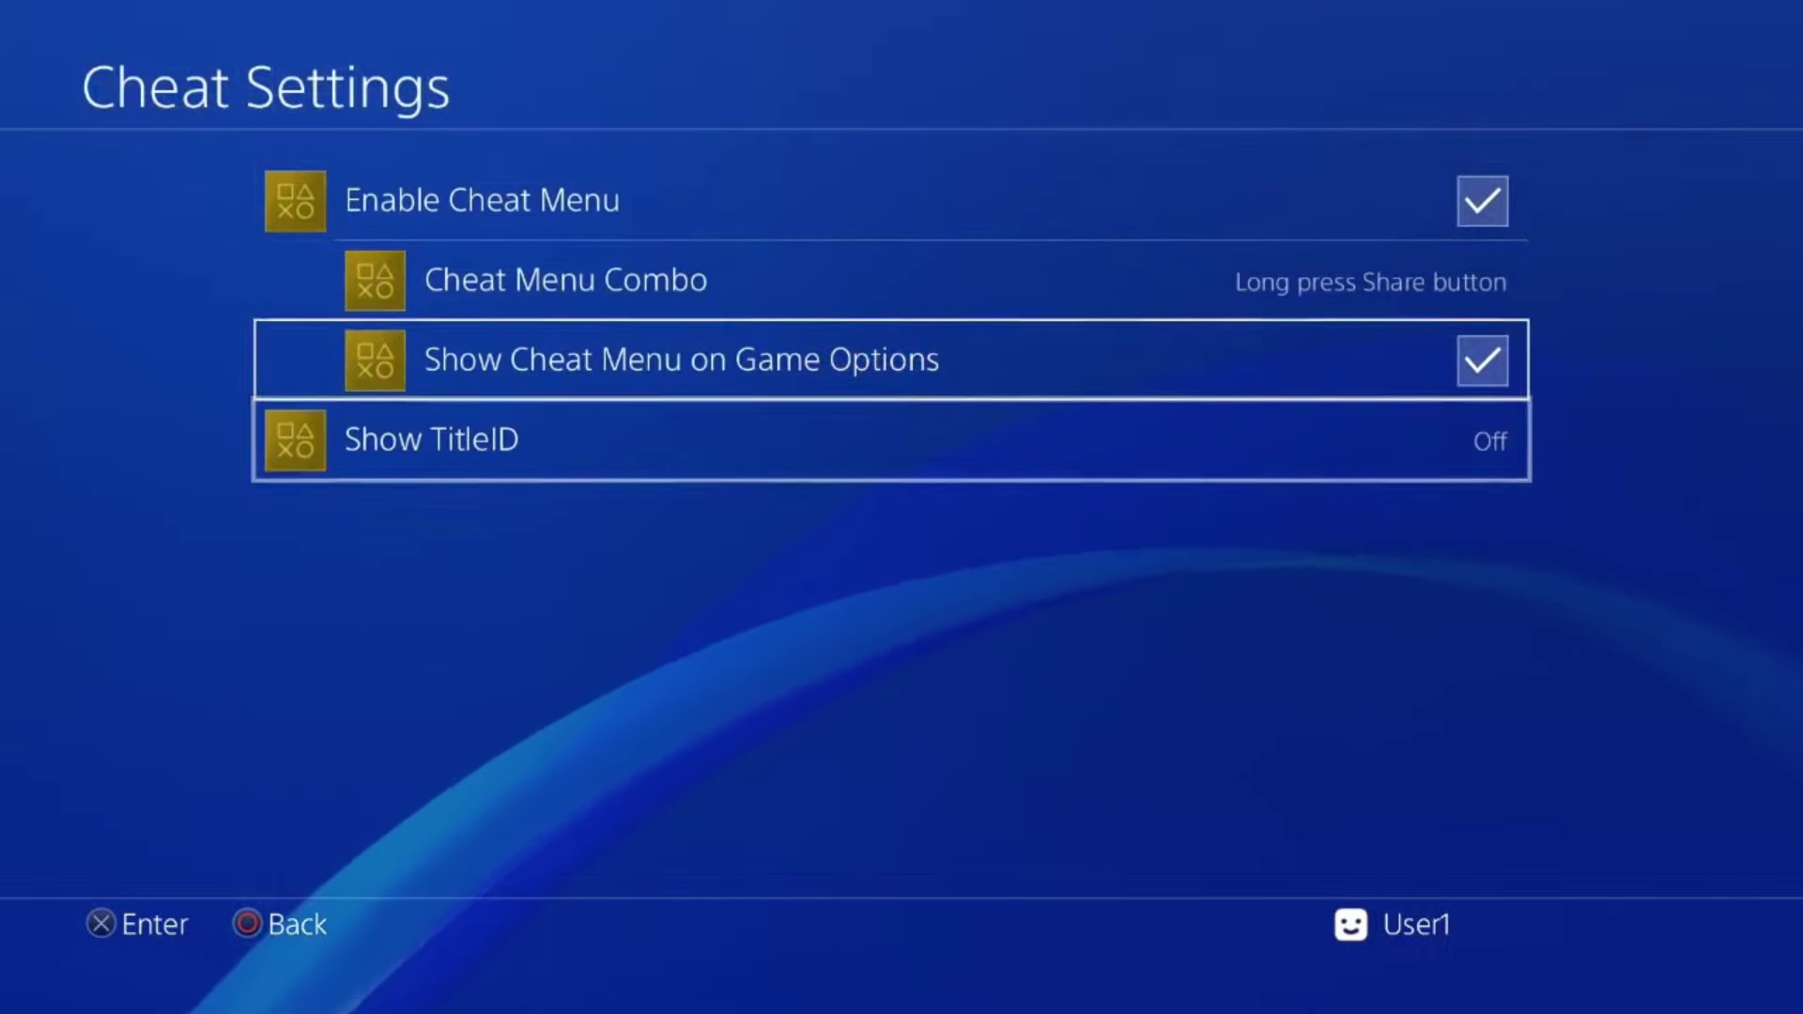
pyautogui.press('Up')
pyautogui.press('Up')
pyautogui.press('Escape')
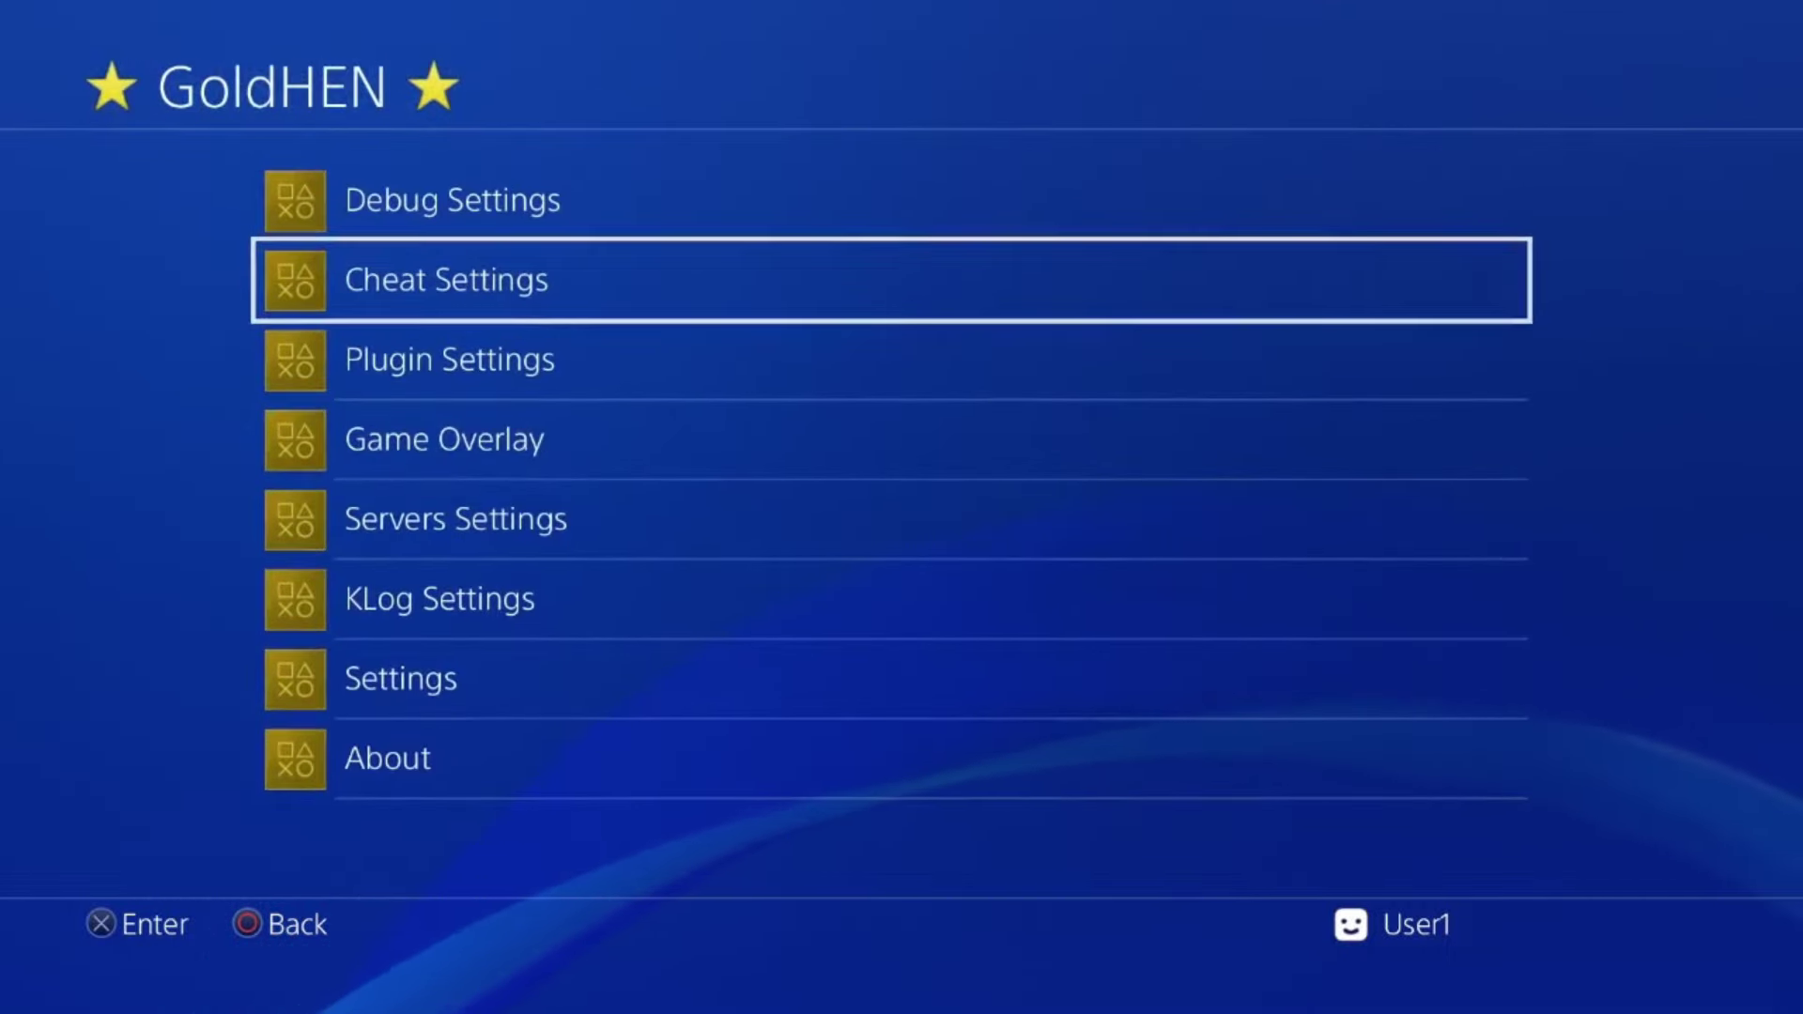